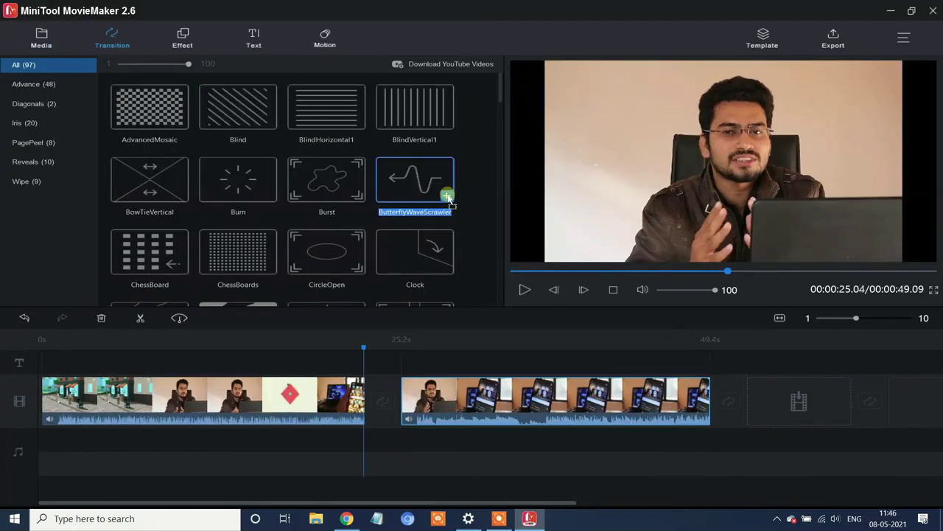
# Step: Add the ButterflyWaveScrawler transition between the two timeline clips and play back the section around it
pyautogui.click(446, 195)
pyautogui.click(343, 347)
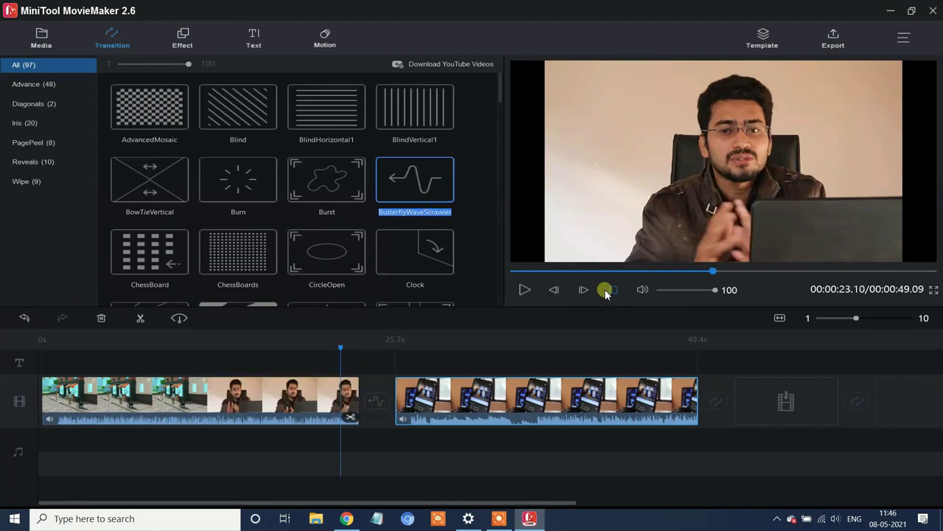
pyautogui.click(582, 290)
pyautogui.click(524, 289)
pyautogui.click(333, 348)
# Step: Delete the transition between the two timeline clips
pyautogui.rightClick(376, 400)
pyautogui.click(398, 434)
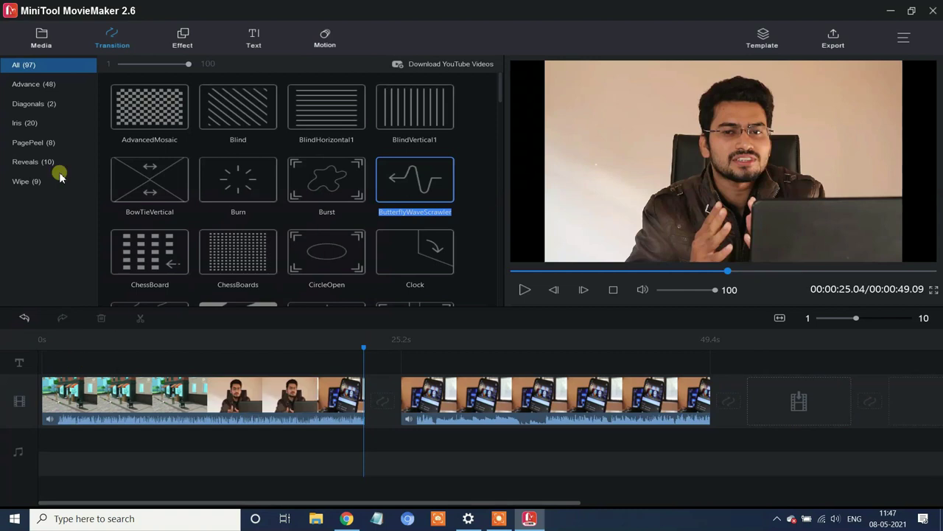
# Step: Add the Caption24 text template to the text track at 00:00:14.22, preview it, and accept its default text
pyautogui.click(159, 387)
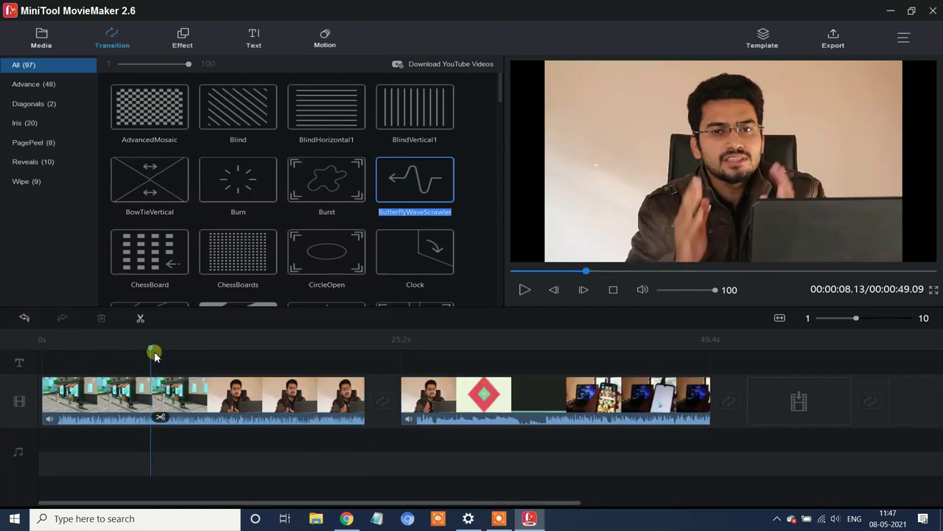
pyautogui.click(244, 339)
pyautogui.moveTo(500, 87)
pyautogui.mouseDown()
pyautogui.moveTo(501, 295)
pyautogui.moveTo(505, 77)
pyautogui.mouseUp()
pyautogui.click(184, 38)
pyautogui.moveTo(499, 200); pyautogui.dragTo(505, 84)
pyautogui.click(253, 37)
pyautogui.scroll(-1, 495, 120)
pyautogui.scroll(2, 491, 137)
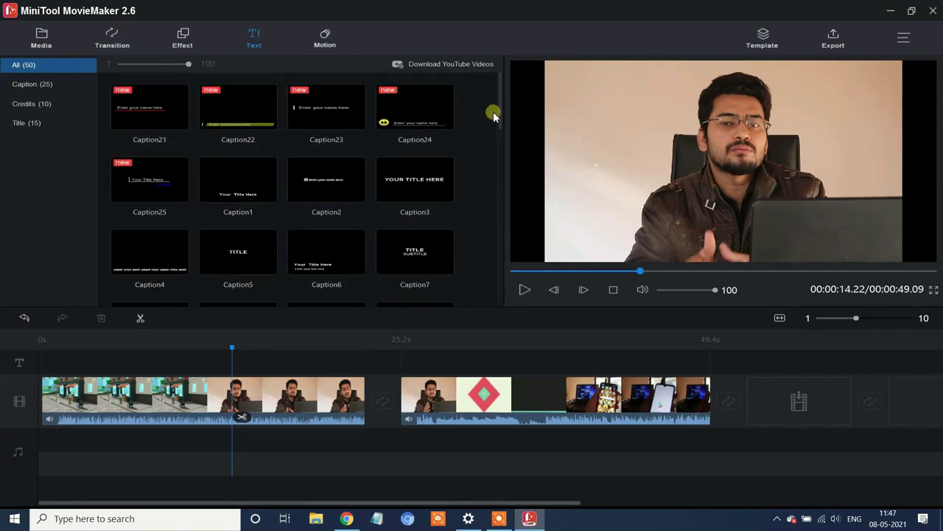
pyautogui.moveTo(341, 335); pyautogui.dragTo(341, 335)
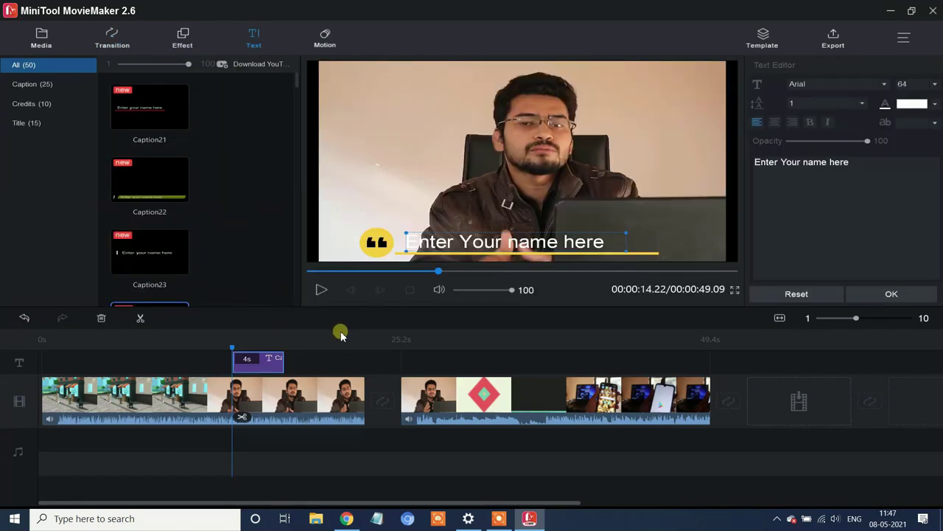
pyautogui.click(324, 292)
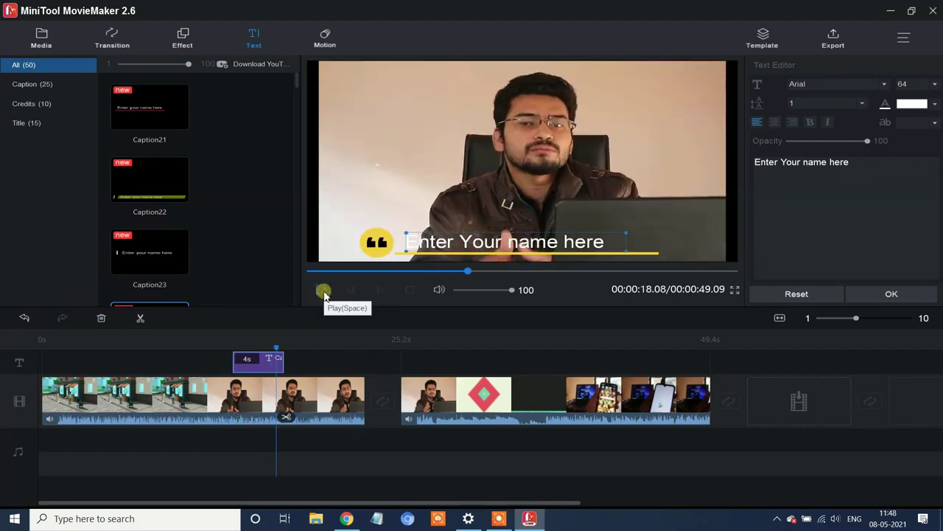
pyautogui.click(871, 294)
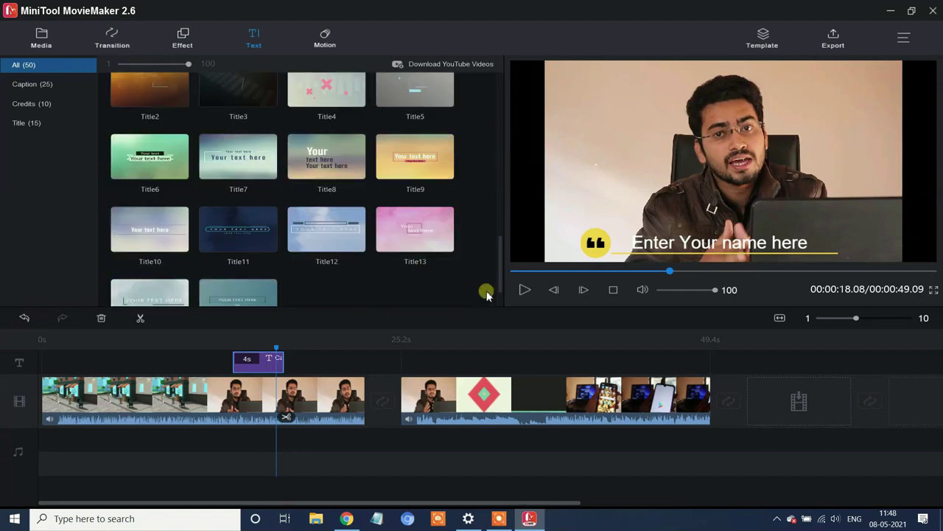
# Step: Browse the available motion effects
pyautogui.click(325, 36)
pyautogui.scroll(-3, 487, 184)
pyautogui.scroll(-5, 498, 188)
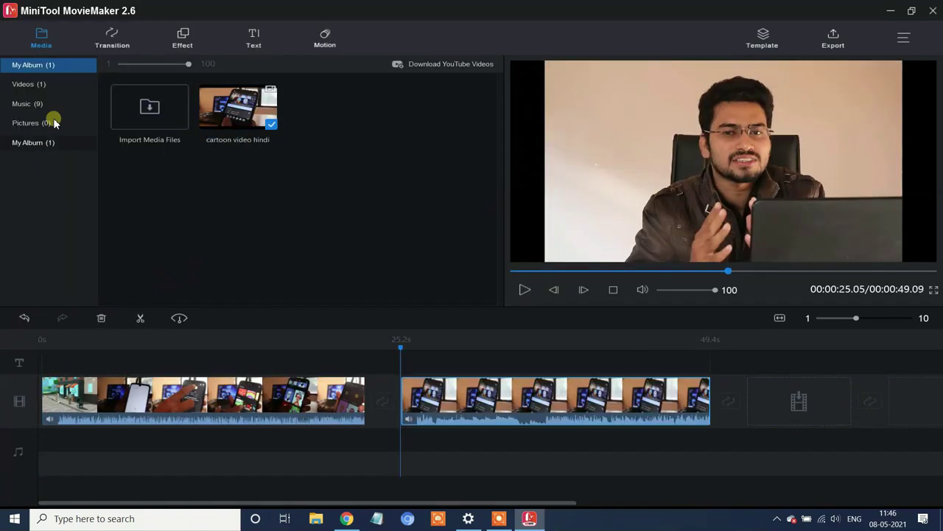
# Step: Apply the ButterflyWaveScrawler transition between the first and second clips and preview it
pyautogui.click(112, 37)
pyautogui.click(442, 187)
pyautogui.moveTo(459, 172); pyautogui.dragTo(354, 354)
pyautogui.click(523, 290)
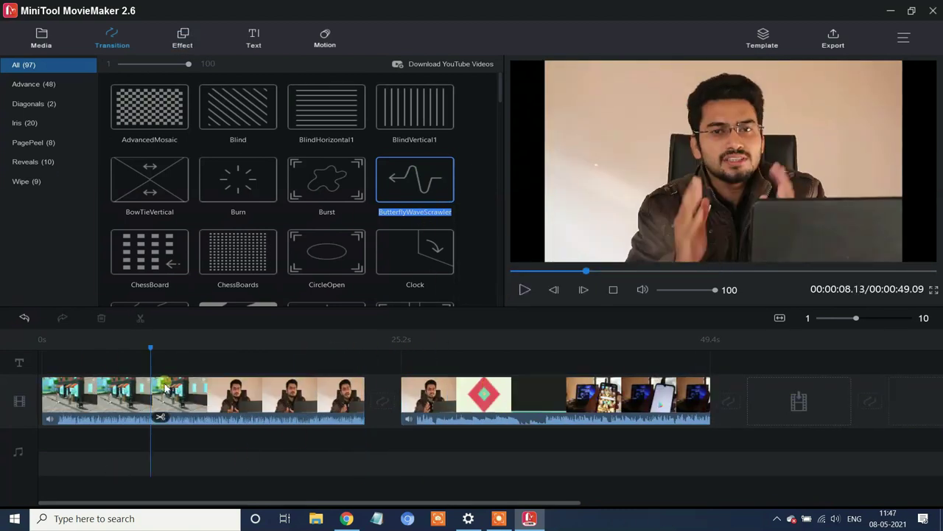
# Step: Place the Caption24 text template over the first clip at 00:00:14.22, preview it, and accept the default text
pyautogui.click(232, 361)
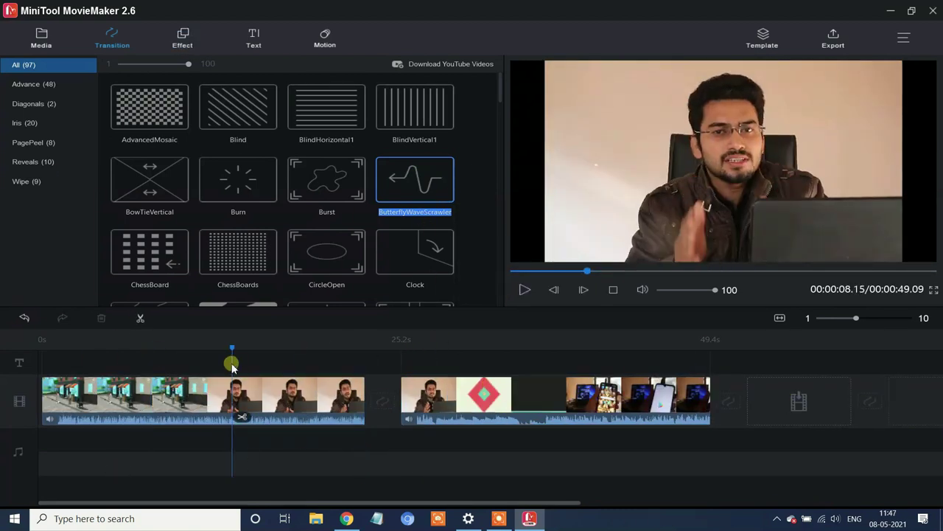
pyautogui.scroll(-5, 501, 288)
pyautogui.scroll(5, 501, 288)
pyautogui.click(187, 42)
pyautogui.click(254, 38)
pyautogui.click(442, 124)
pyautogui.click(322, 290)
pyautogui.click(872, 294)
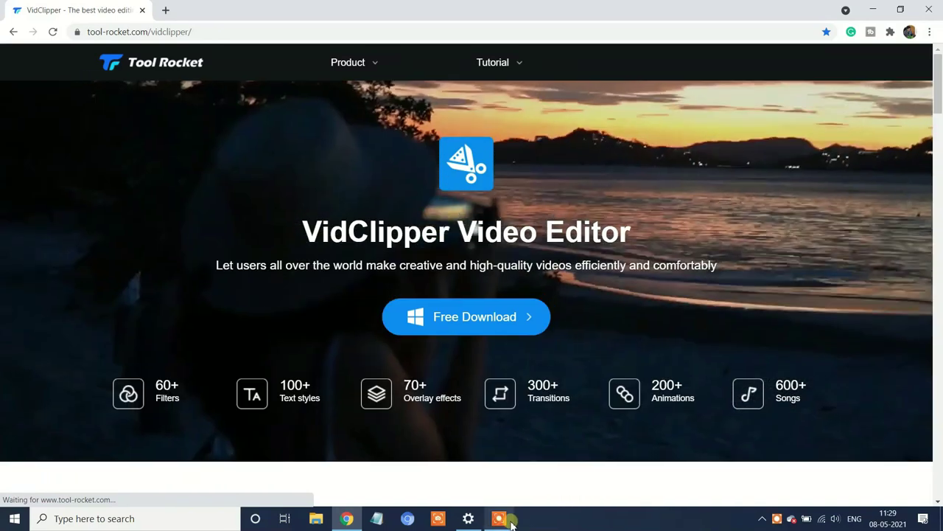
# Step: Look through the VidClipper Video Editor page on the Tool Rocket website in the browser
pyautogui.moveTo(511, 522)
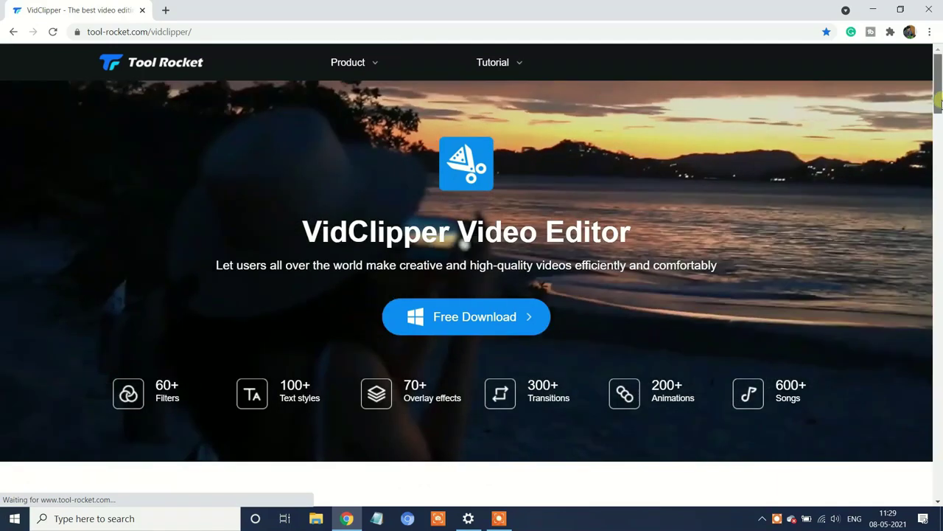
pyautogui.moveTo(938, 106); pyautogui.dragTo(939, 109)
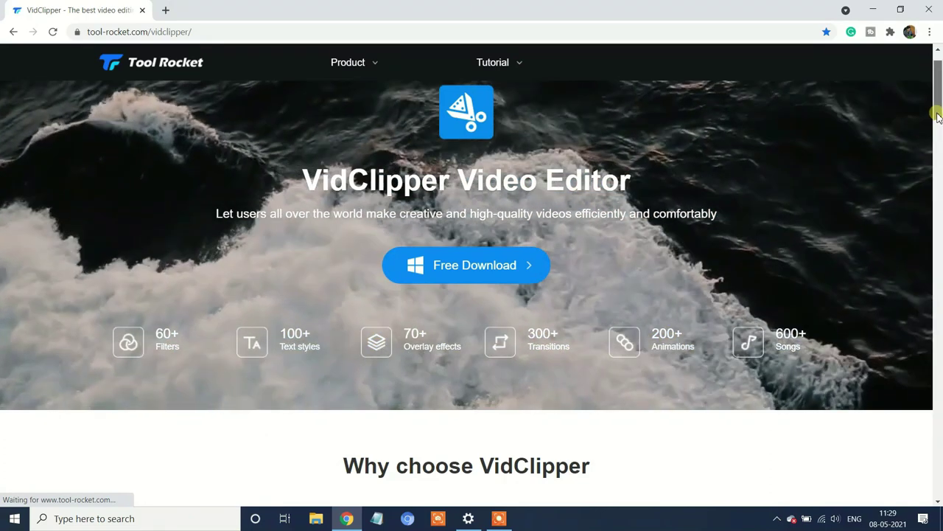
pyautogui.moveTo(937, 114); pyautogui.dragTo(938, 209)
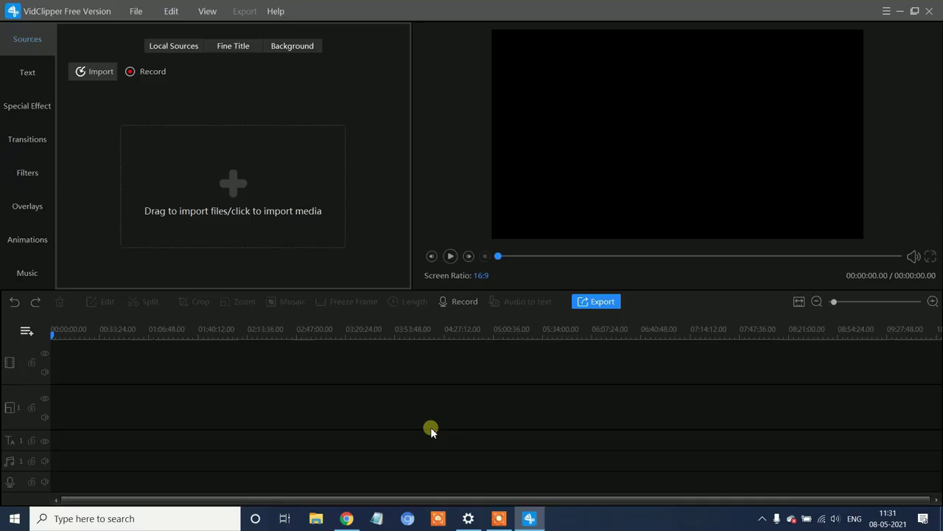
# Step: In VidClipper, look through the filters, the transitions and the media source categories
pyautogui.moveTo(500, 521)
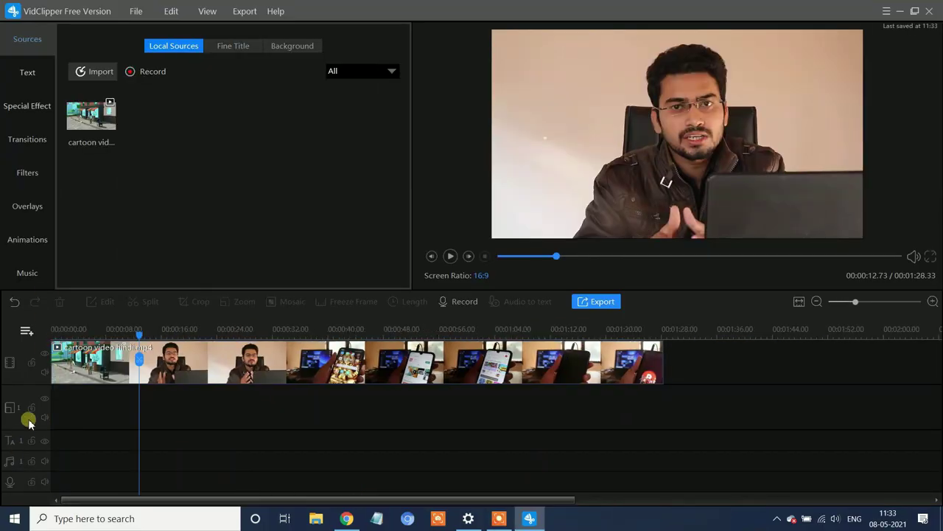
pyautogui.click(28, 172)
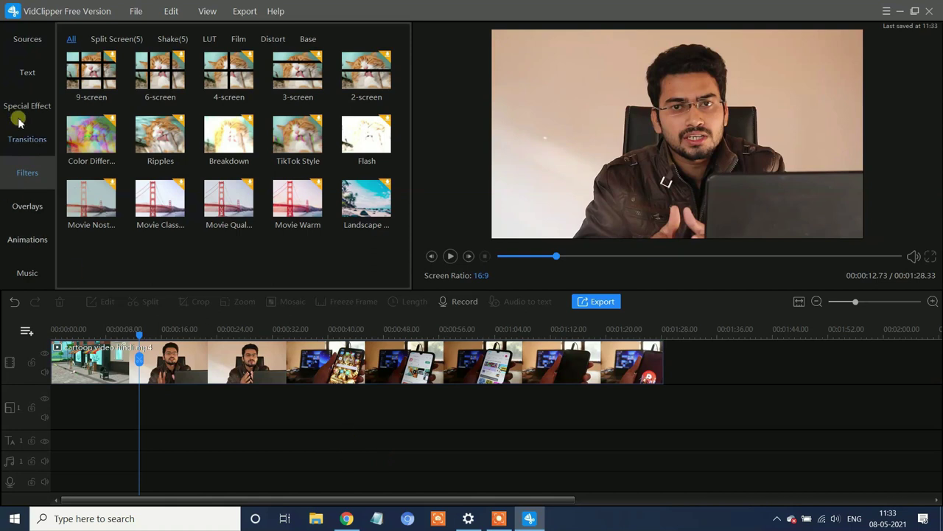
pyautogui.click(26, 140)
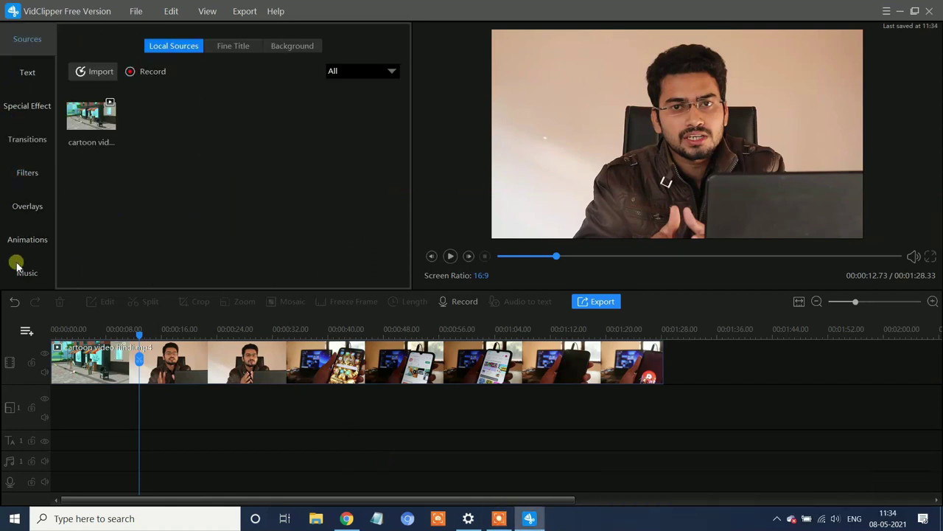
pyautogui.click(211, 45)
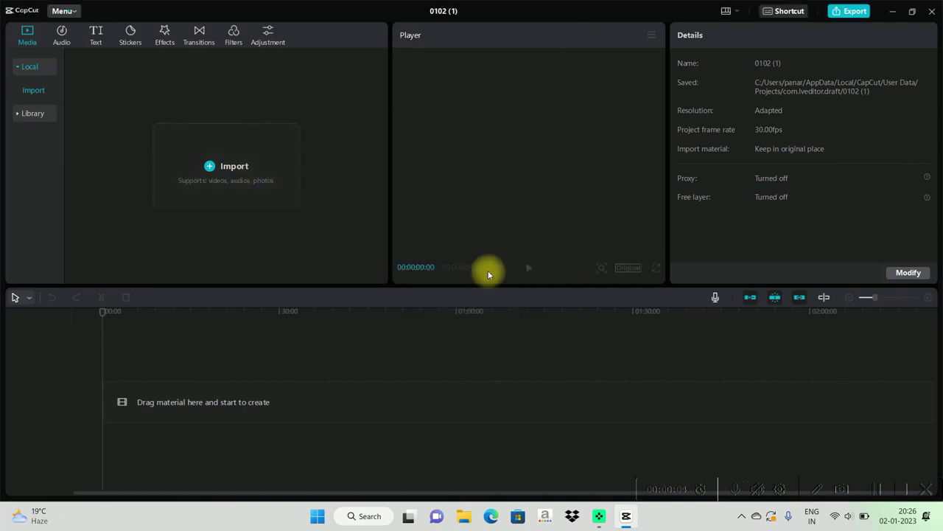
# Step: In CapCut, import the "Top 3 Best Android Emulator For PC 2023" video from Downloads and place it at the timeline's start
pyautogui.click(272, 169)
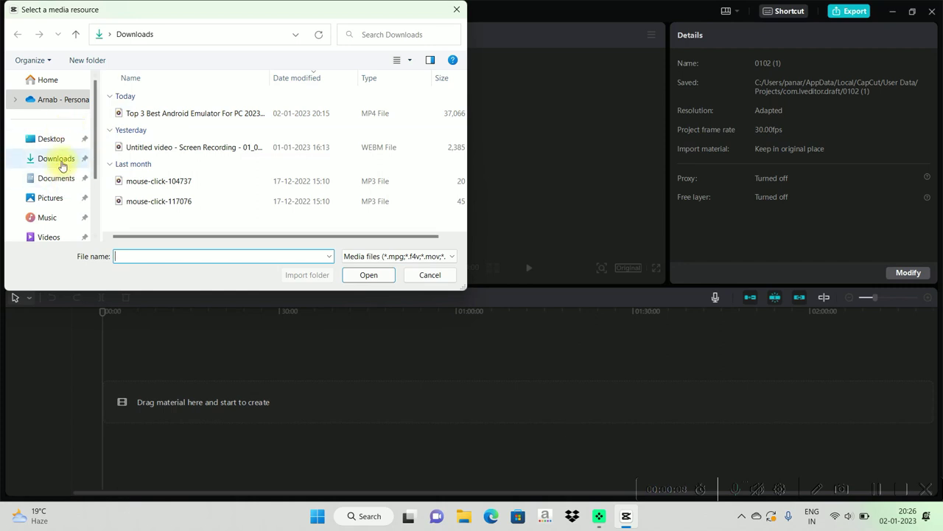
pyautogui.click(60, 159)
pyautogui.click(156, 116)
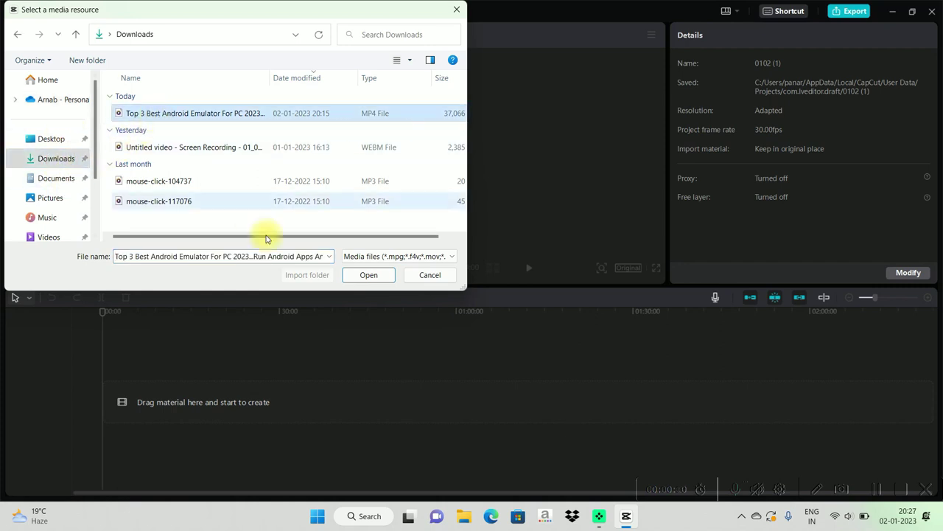
pyautogui.click(366, 275)
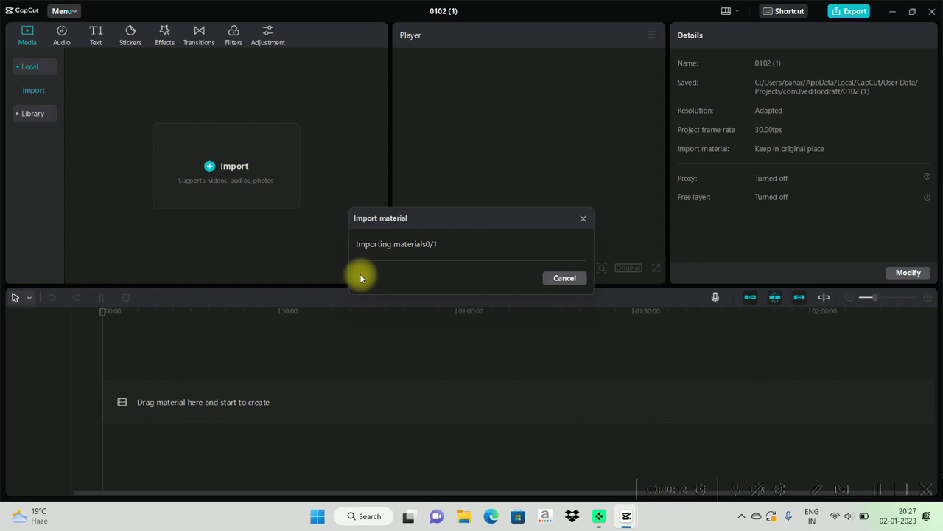
pyautogui.moveTo(106, 126)
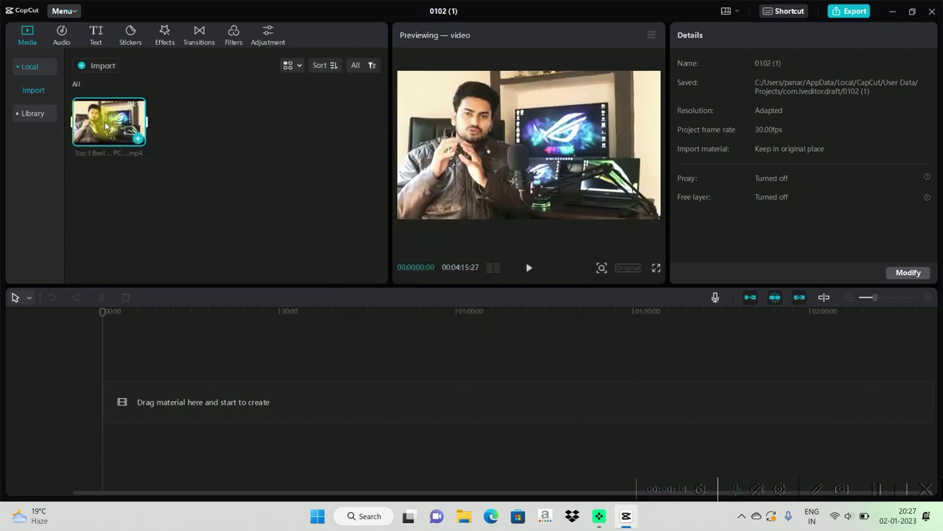
pyautogui.moveTo(115, 129); pyautogui.dragTo(100, 406)
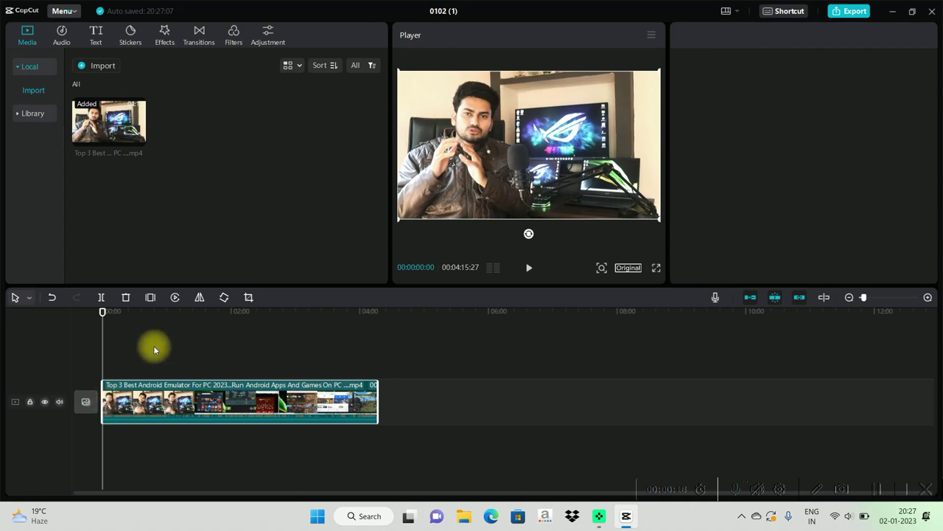
# Step: Split the video clip on the timeline at 00:01:16:05
pyautogui.moveTo(99, 311); pyautogui.dragTo(185, 332)
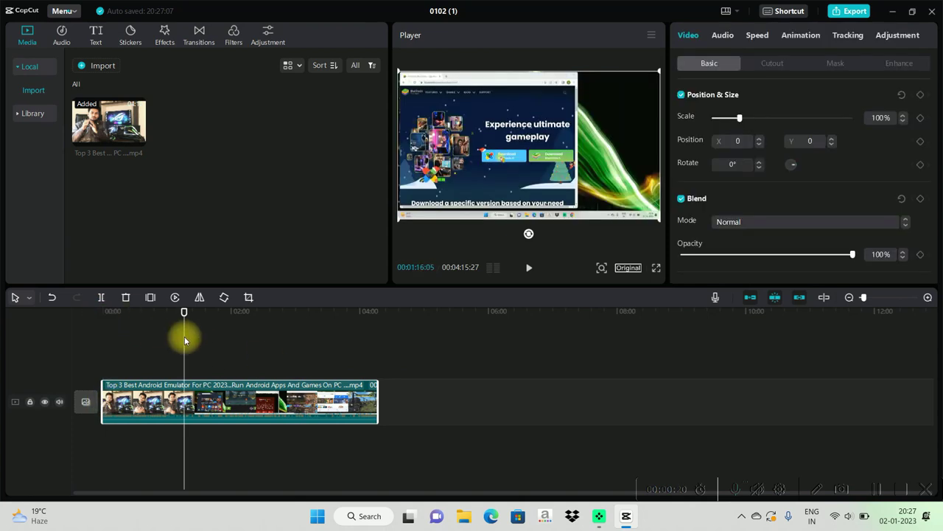
pyautogui.click(102, 298)
pyautogui.moveTo(244, 401); pyautogui.dragTo(377, 395)
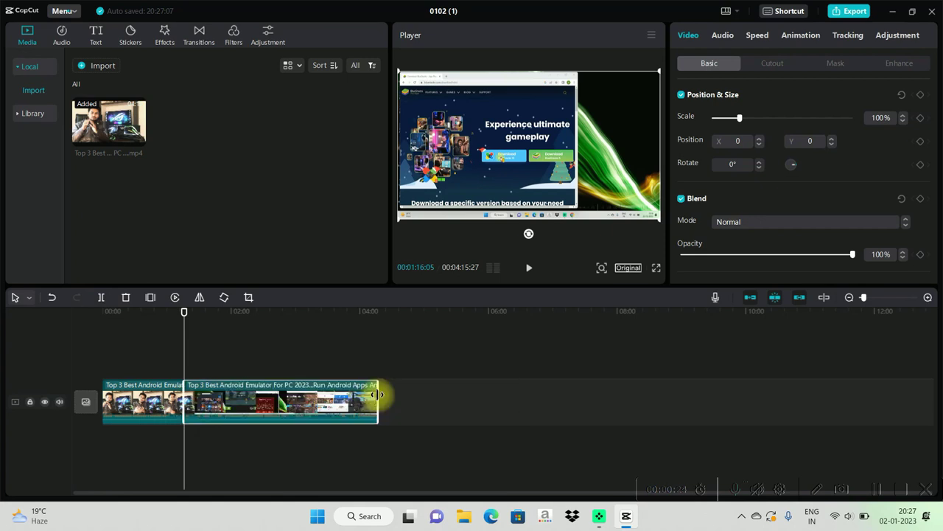
# Step: Separate the audio from the second video segment and move the audio clip to start around the 02:00 mark
pyautogui.rightClick(292, 404)
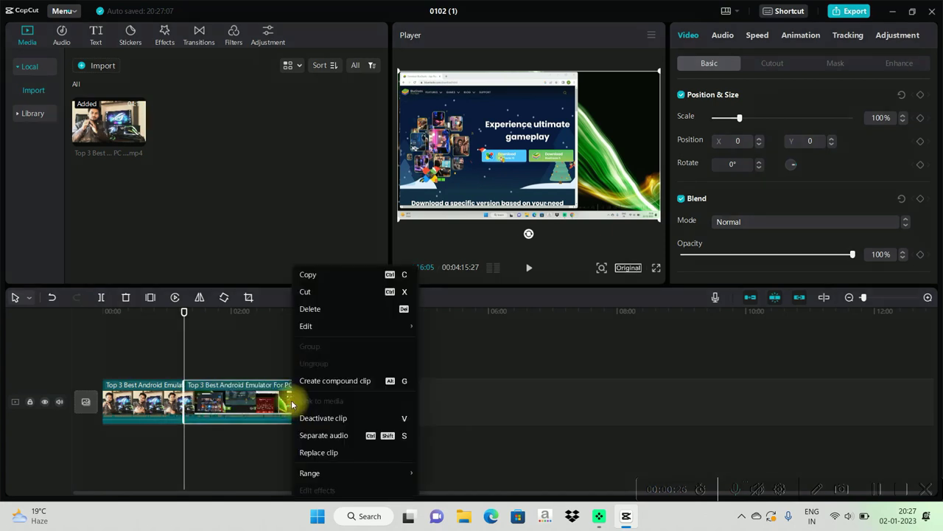
pyautogui.click(323, 435)
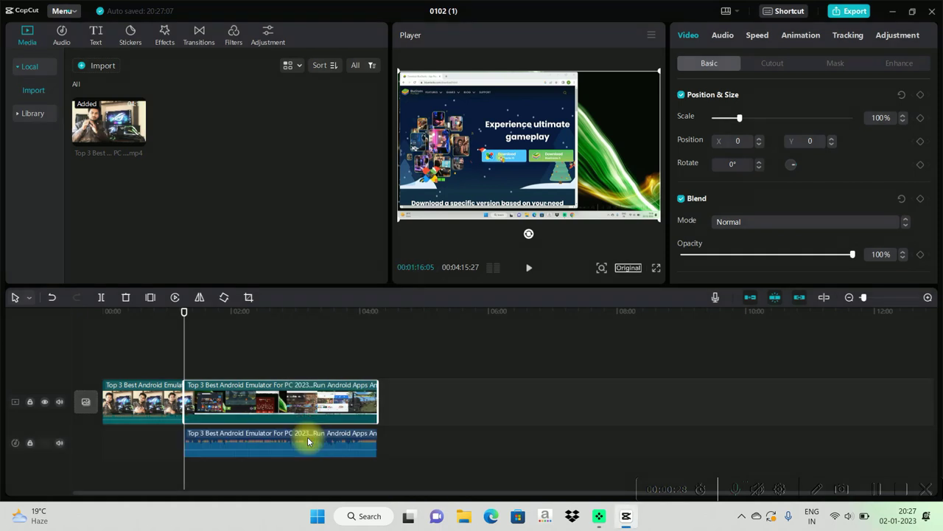
pyautogui.moveTo(303, 446); pyautogui.dragTo(353, 448)
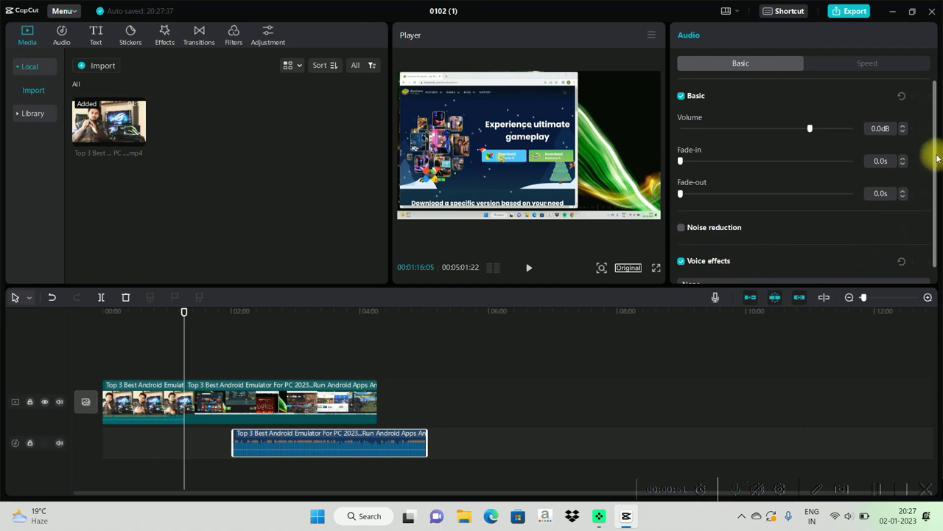
# Step: Examine the separated audio clip's volume and fade settings, voice effect choices and speed options
pyautogui.scroll(-1, 934, 190)
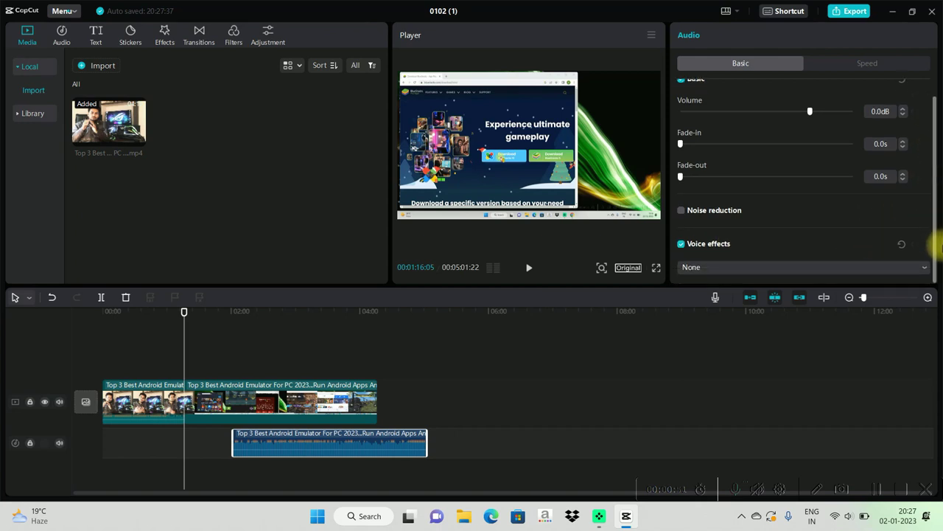
pyautogui.click(905, 272)
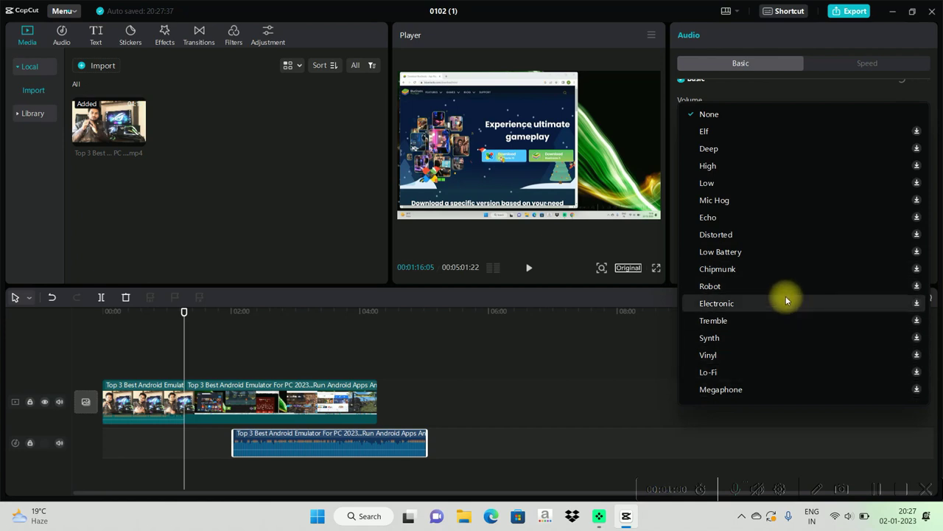
pyautogui.click(852, 87)
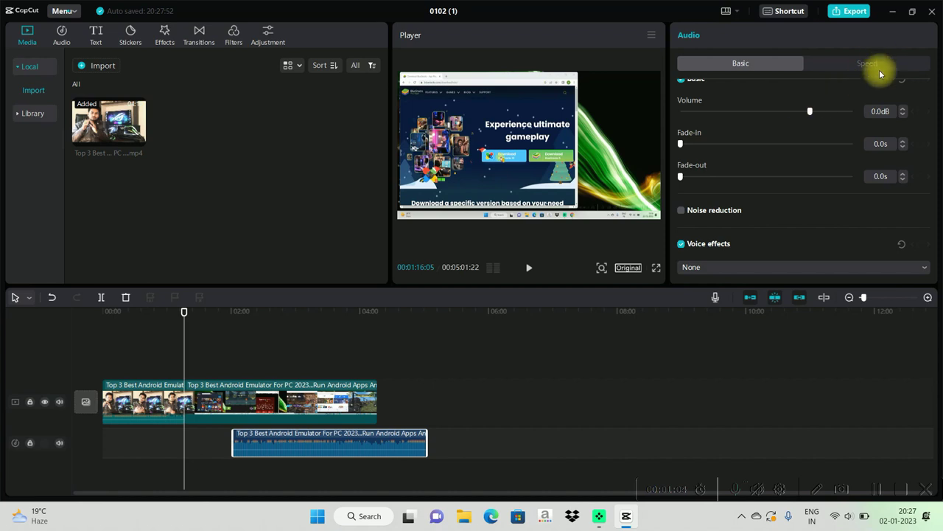
pyautogui.click(880, 69)
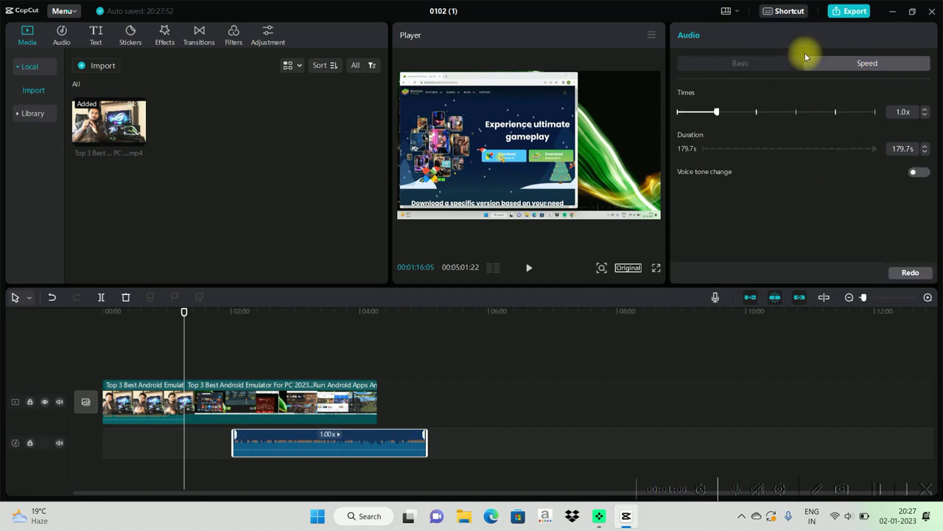
pyautogui.click(782, 62)
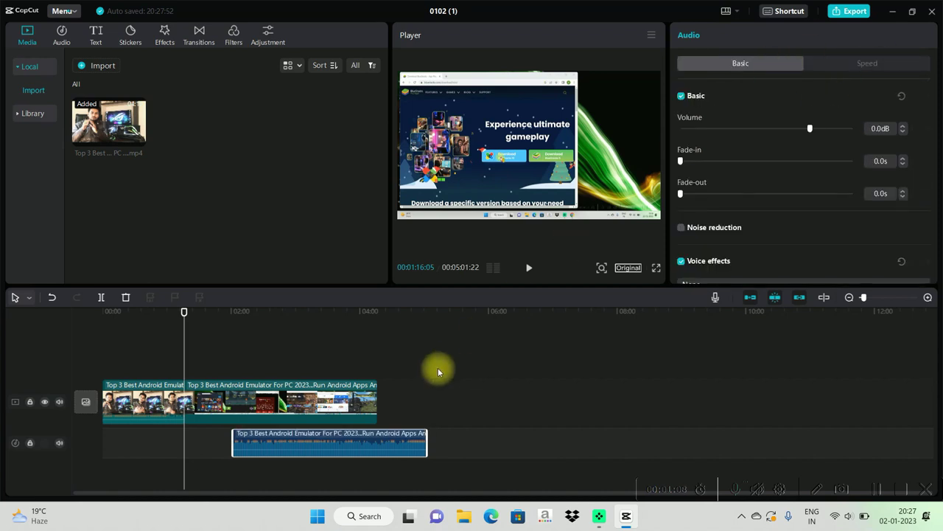
# Step: Examine the first video segment's position, blend, cutout, mask, enhancement and audio options with the playhead at 00:00:45:28
pyautogui.click(353, 399)
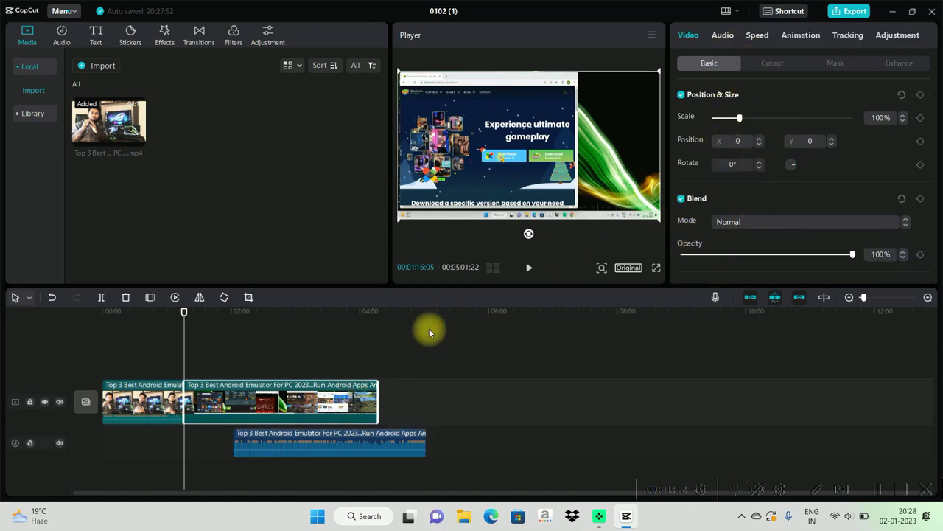
pyautogui.moveTo(175, 316); pyautogui.dragTo(153, 318)
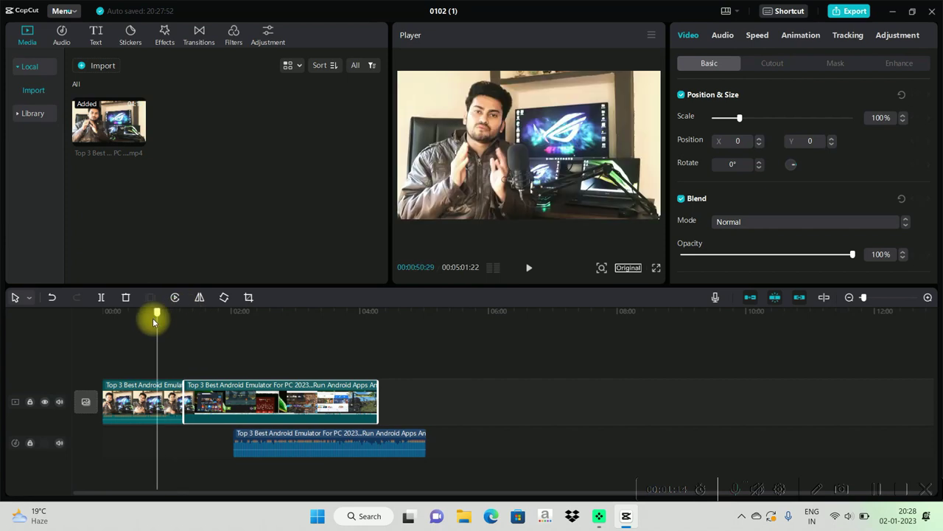
pyautogui.click(162, 400)
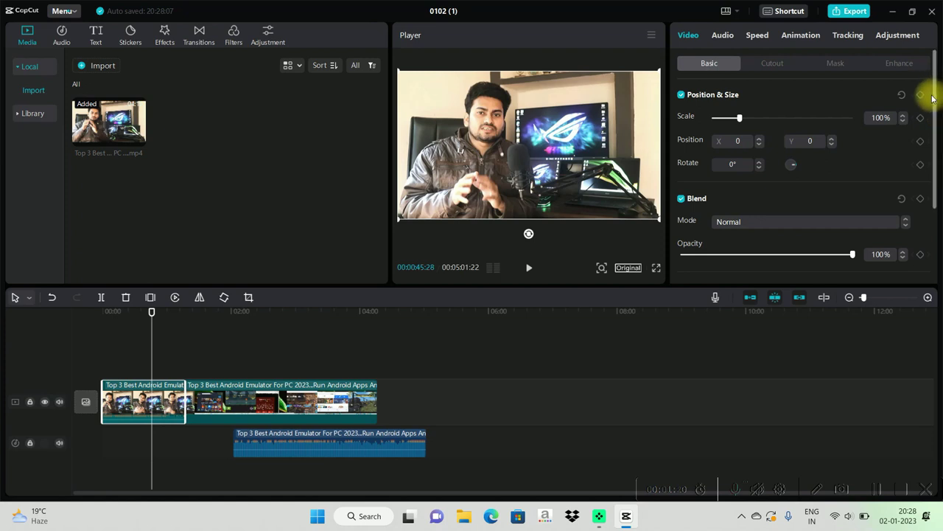
pyautogui.moveTo(936, 99); pyautogui.dragTo(939, 196)
pyautogui.scroll(5, 929, 124)
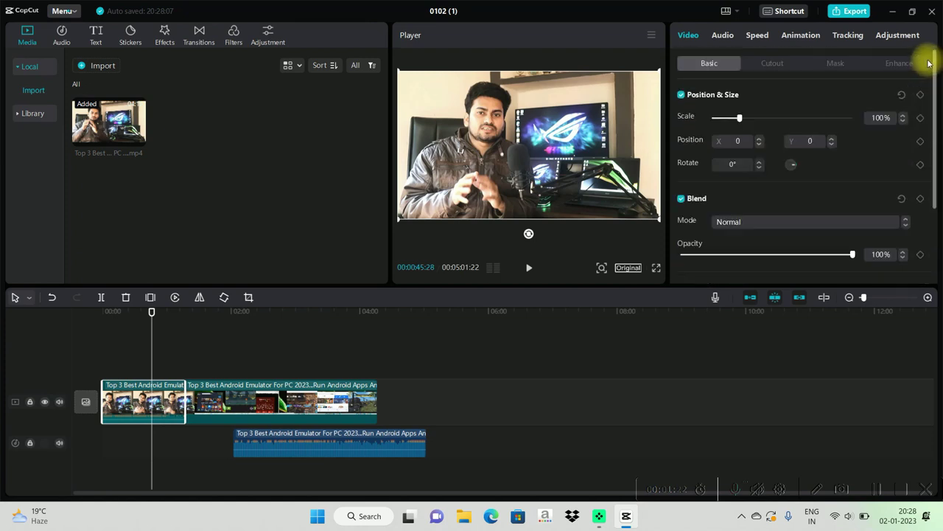
pyautogui.click(790, 67)
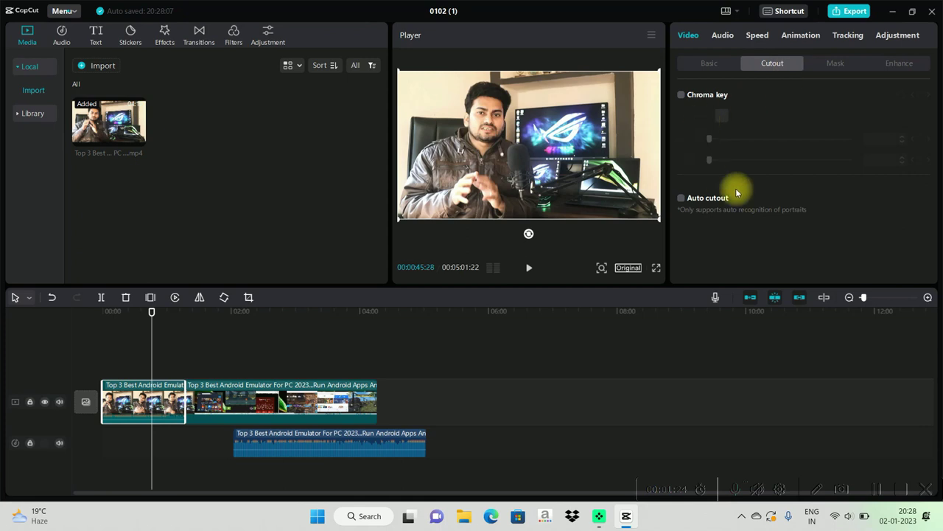
pyautogui.click(835, 65)
pyautogui.click(896, 67)
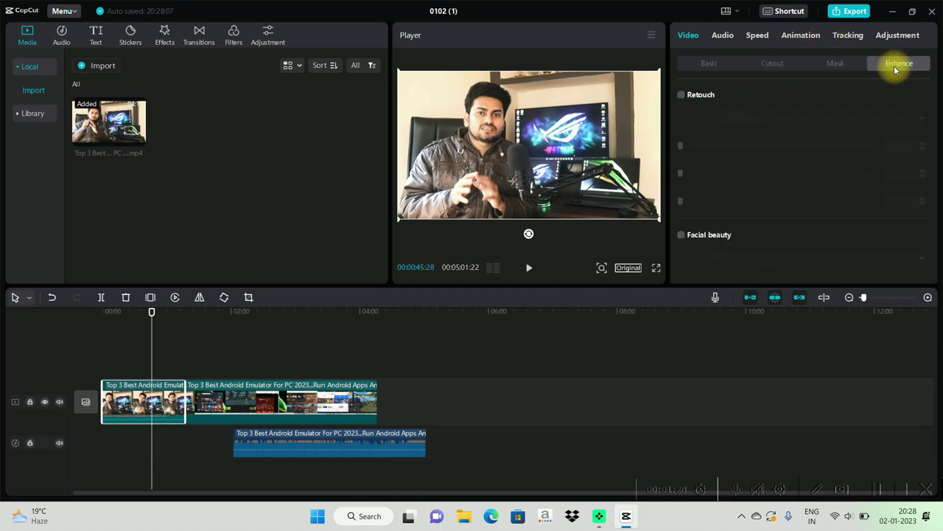
pyautogui.click(725, 36)
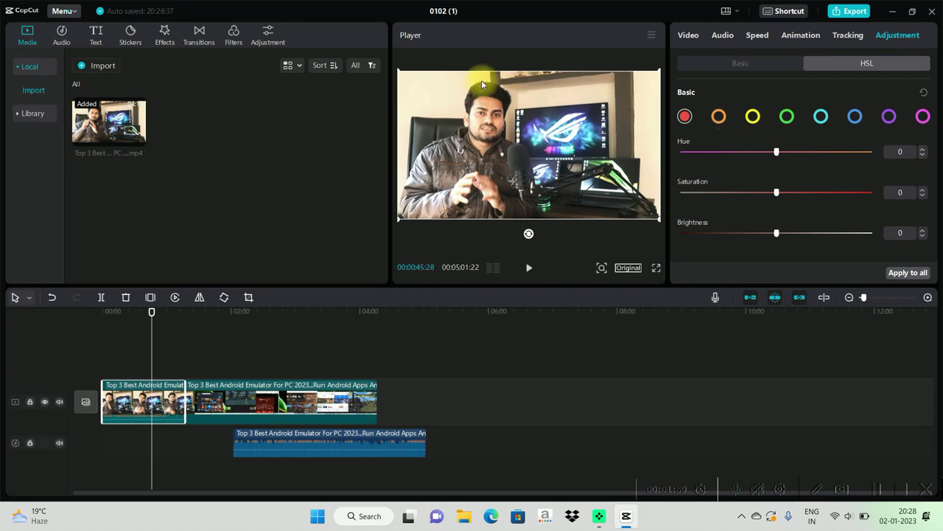
# Step: Look through the music library and the text effect categories, including Favorites and Luminance
pyautogui.click(61, 33)
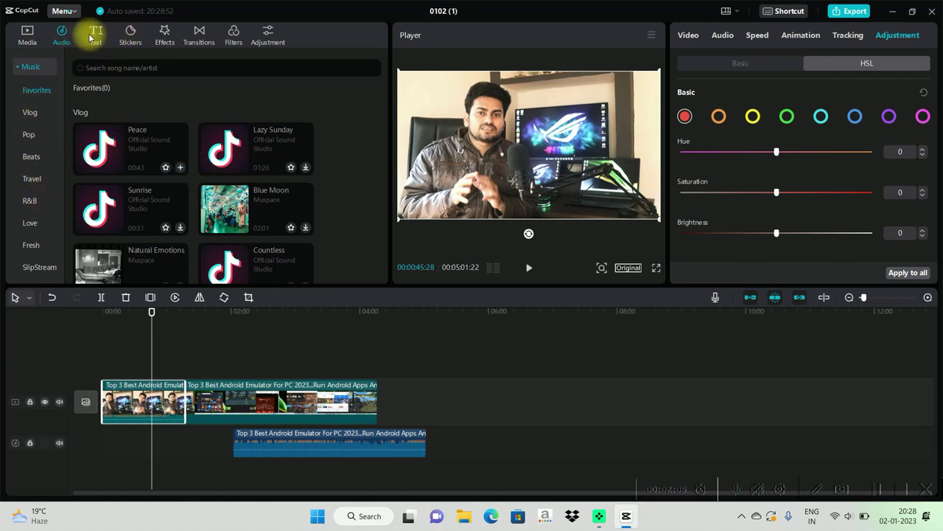
pyautogui.click(92, 36)
pyautogui.click(31, 115)
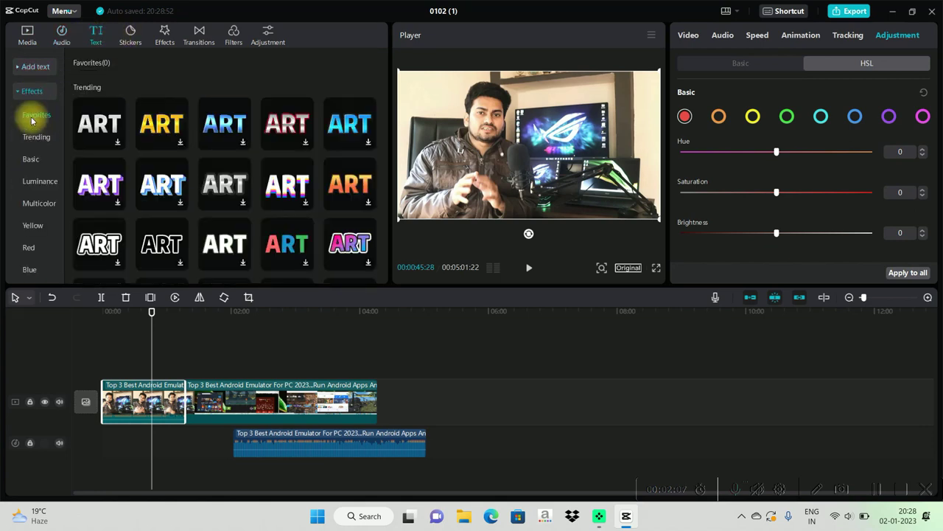
pyautogui.click(40, 184)
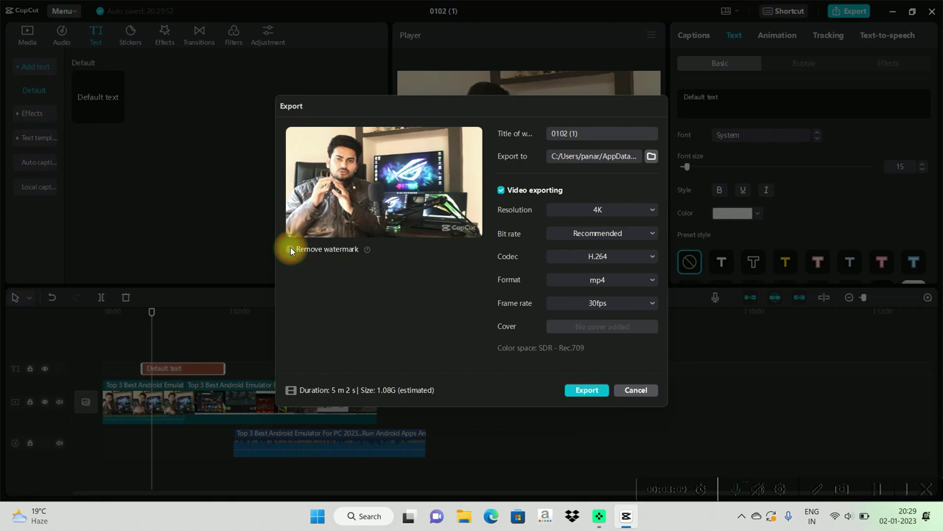
# Step: Try exporting the project as a 4K, 30fps mp4 with the watermark removed, and cancel the running export
pyautogui.click(604, 212)
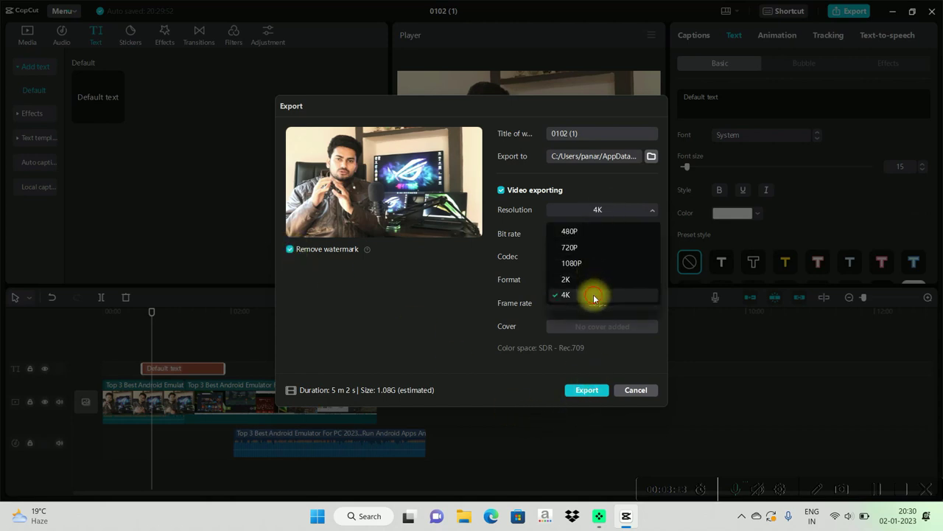
pyautogui.click(595, 297)
pyautogui.click(598, 312)
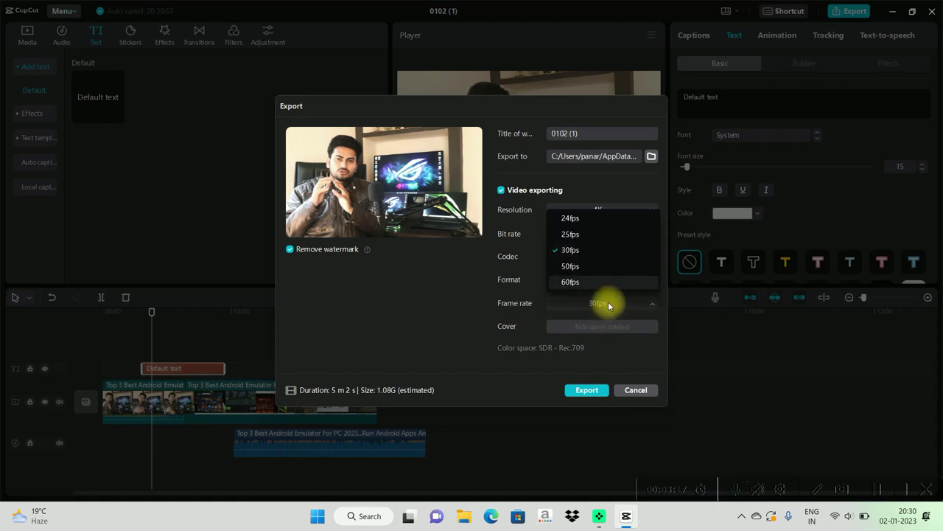
pyautogui.click(608, 306)
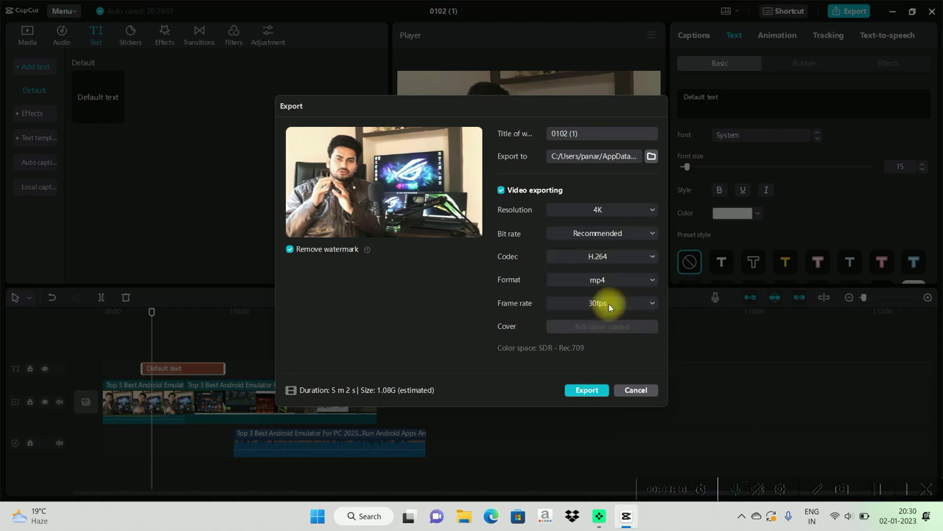
pyautogui.click(590, 391)
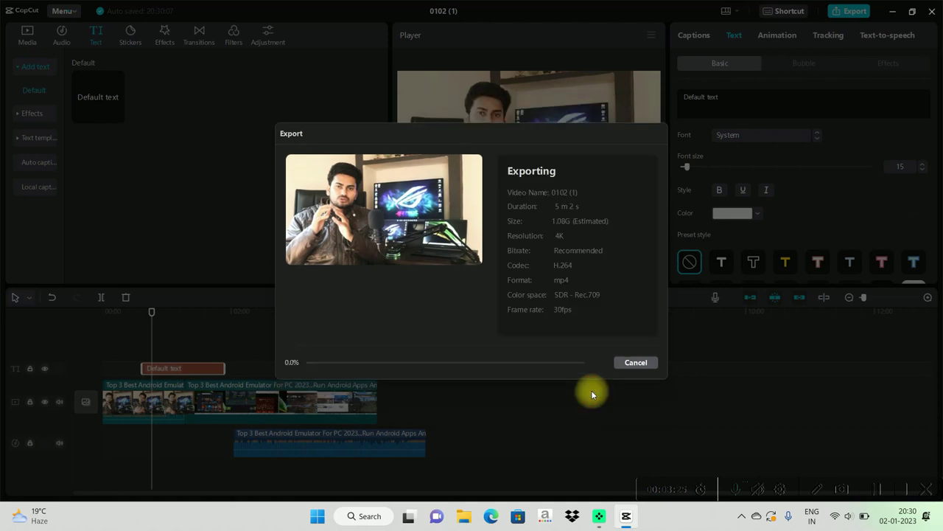
pyautogui.click(636, 362)
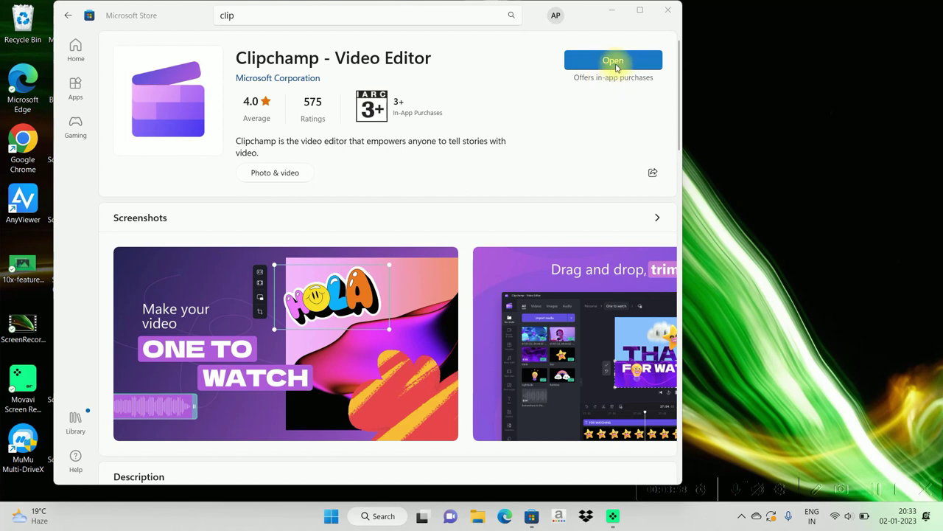
# Step: In Microsoft Store, look through the screenshots of Clipchamp - Video Editor and launch the app
pyautogui.click(668, 346)
pyautogui.click(668, 348)
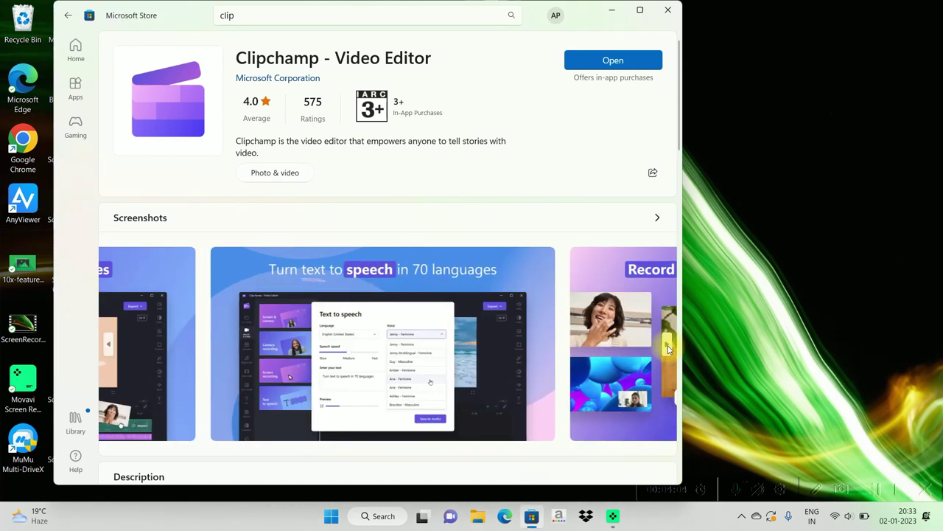
pyautogui.click(669, 348)
pyautogui.click(669, 348)
pyautogui.click(668, 348)
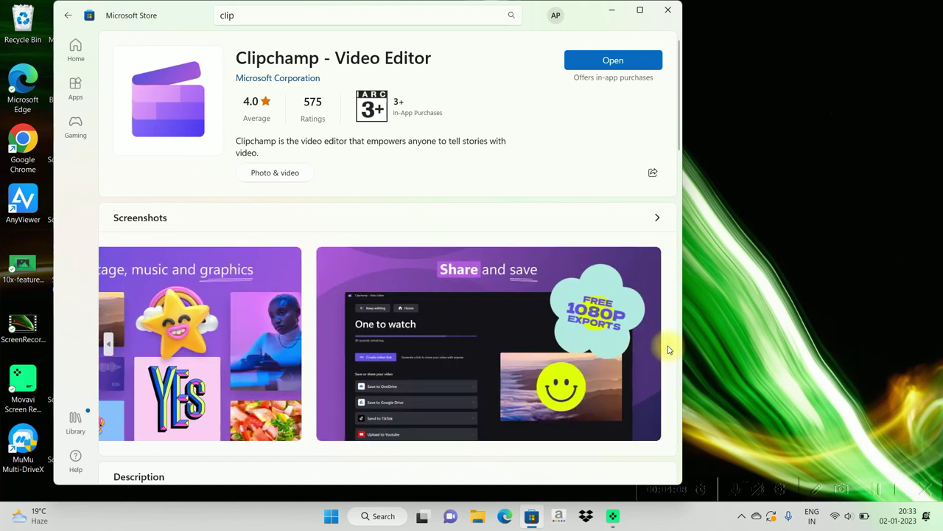
pyautogui.click(585, 62)
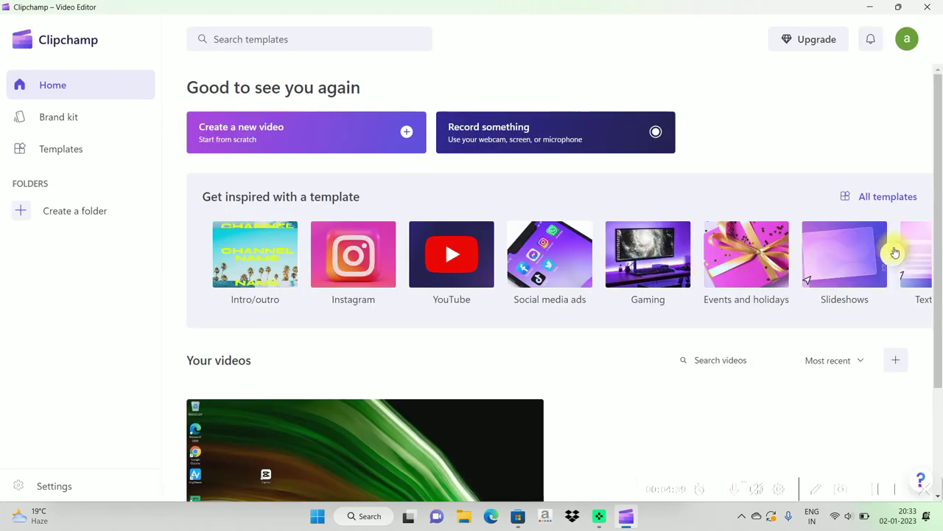
# Step: Browse the template categories on Clipchamp's home page and start a new video from scratch
pyautogui.click(893, 253)
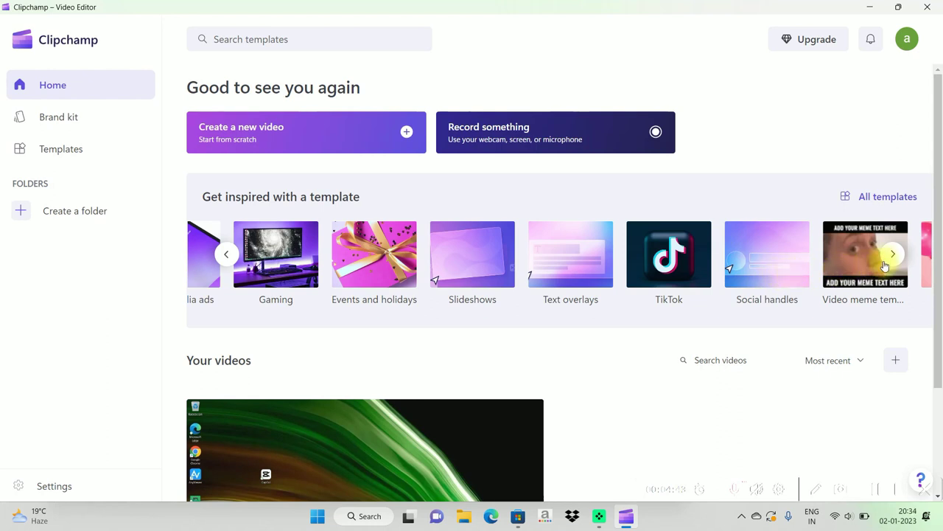
pyautogui.click(890, 256)
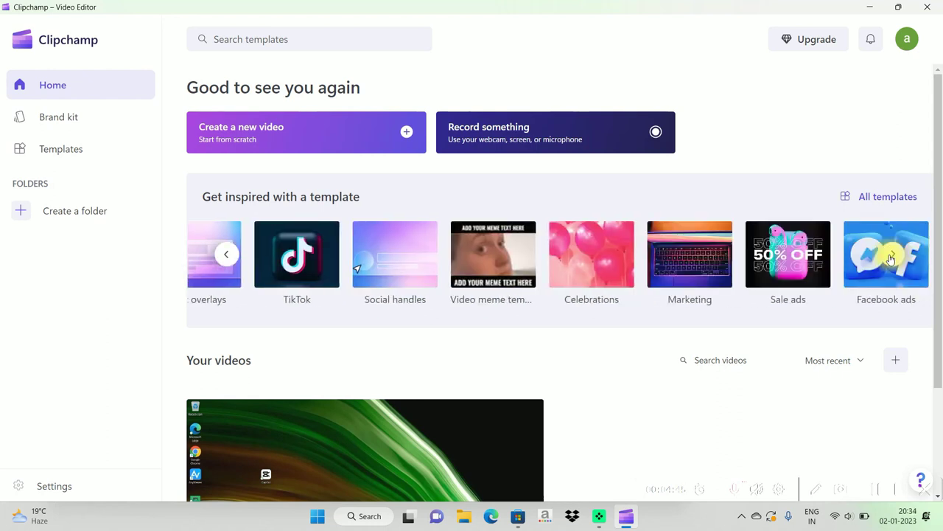
pyautogui.click(891, 256)
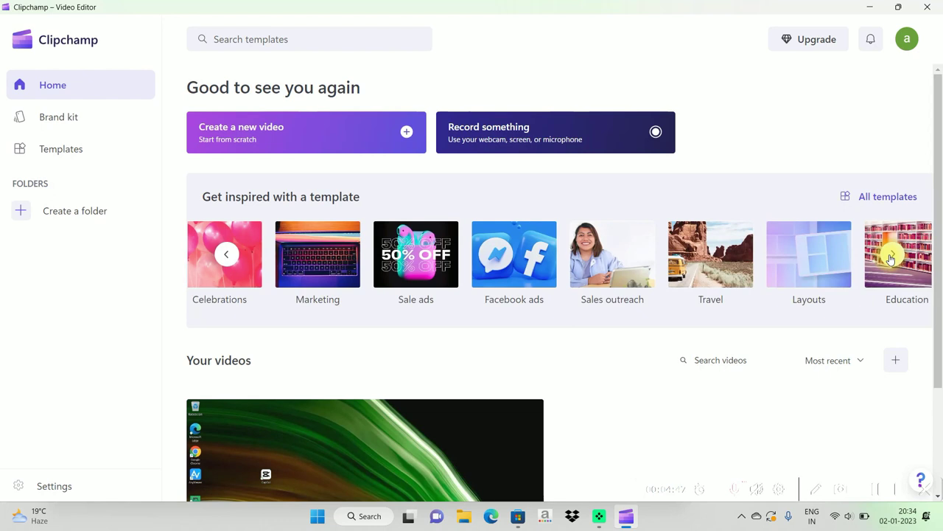
pyautogui.click(890, 257)
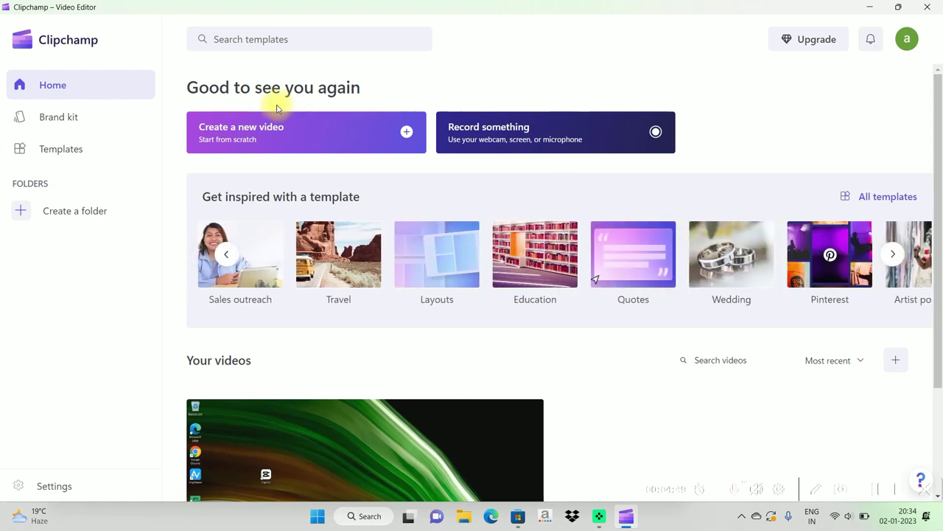
pyautogui.click(284, 127)
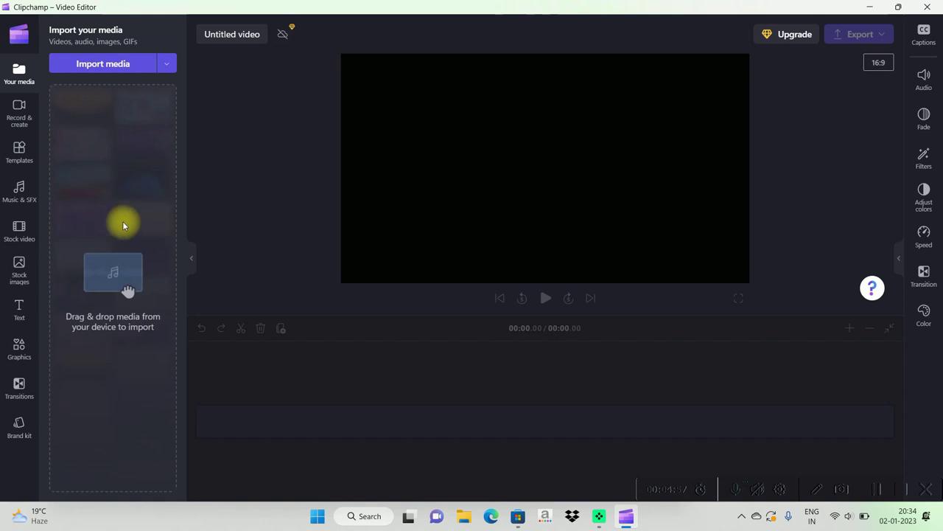
# Step: Import the "Top 3 Best Android Emulator For PC 2023" video from Downloads and place it at the timeline's start
pyautogui.click(125, 62)
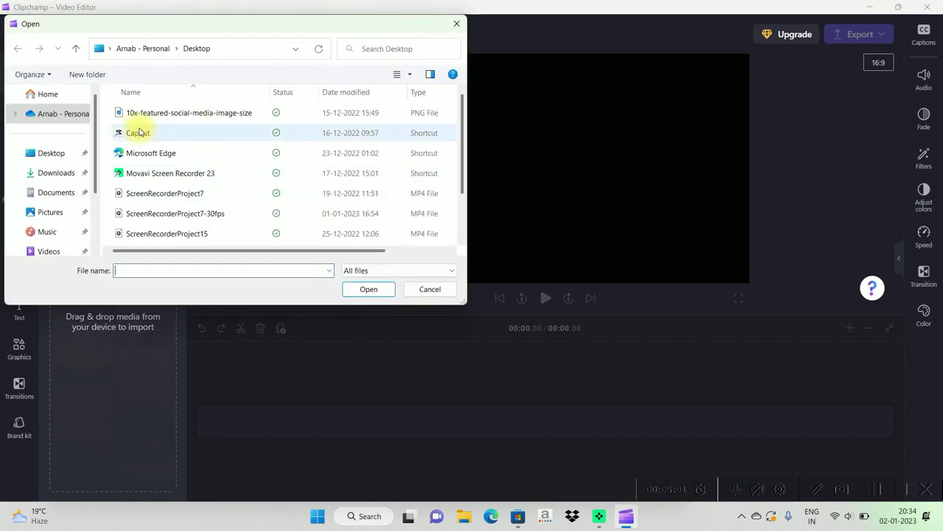
pyautogui.click(71, 174)
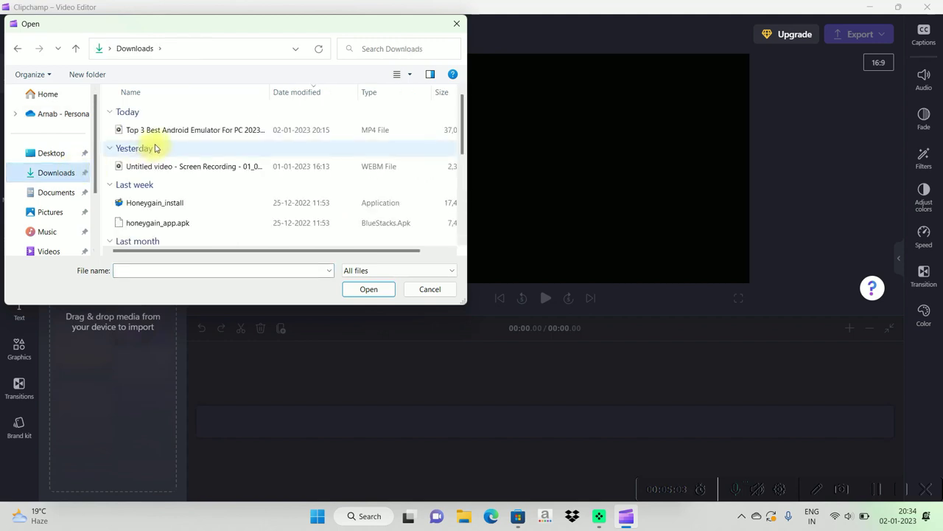
pyautogui.click(170, 133)
pyautogui.click(347, 290)
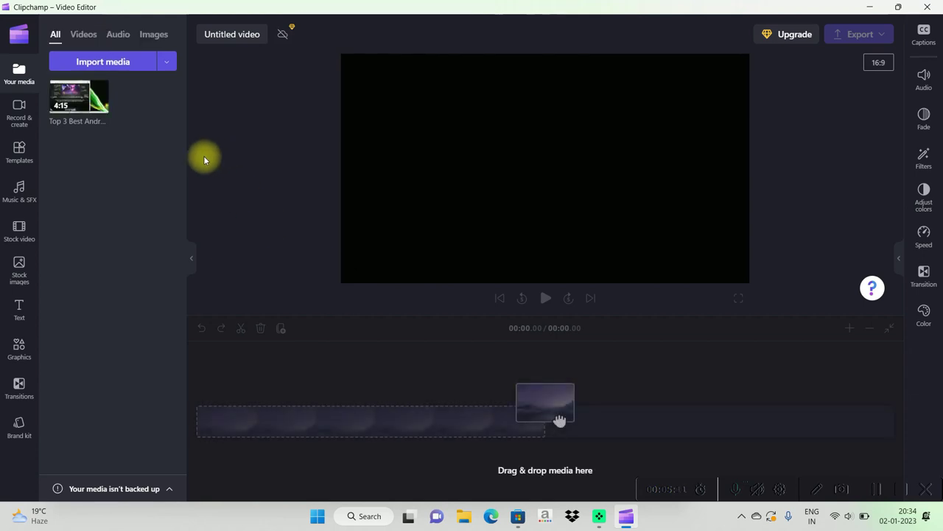
pyautogui.moveTo(111, 93); pyautogui.dragTo(257, 420)
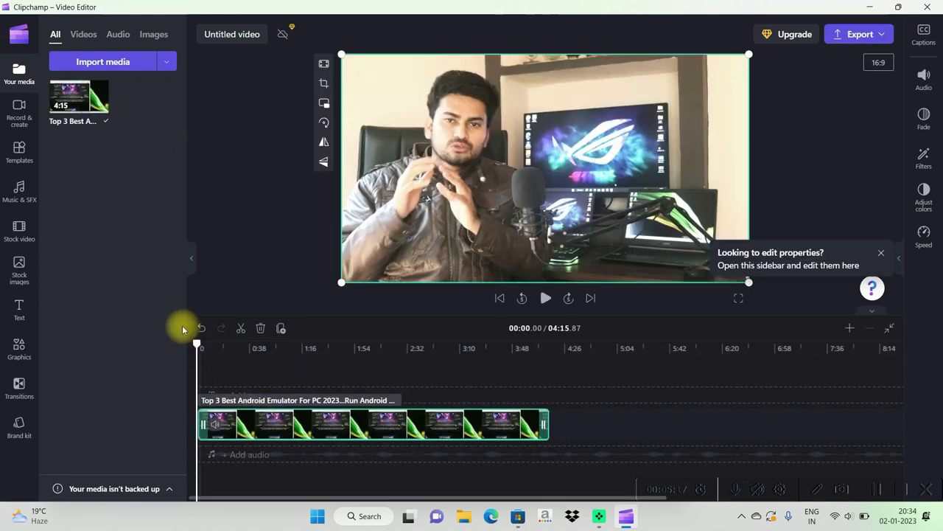
pyautogui.click(193, 260)
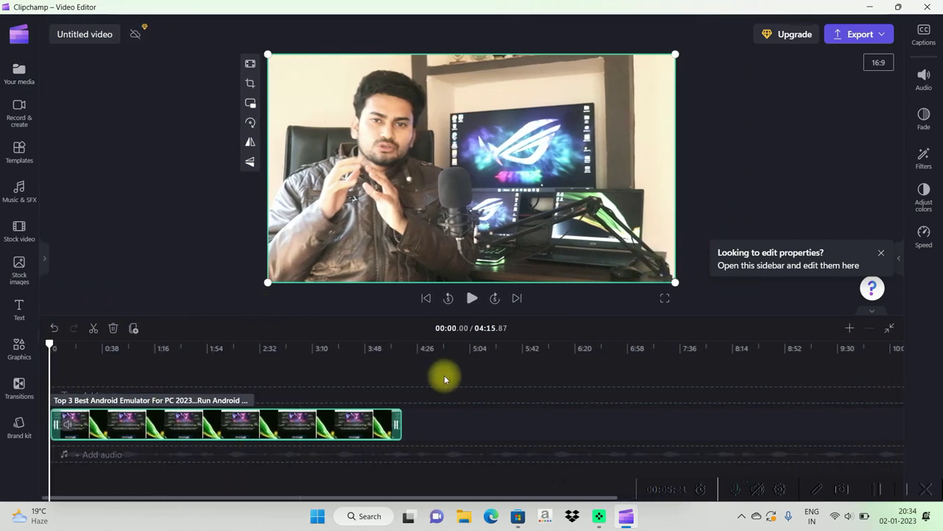
# Step: Flip the video clip horizontally back and forth, ending in its original orientation
pyautogui.click(251, 146)
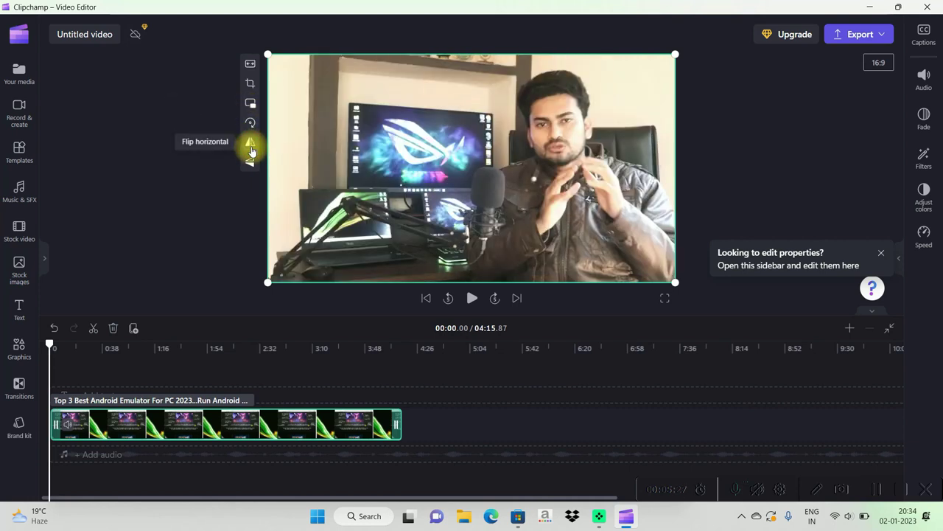
pyautogui.click(251, 150)
pyautogui.click(251, 151)
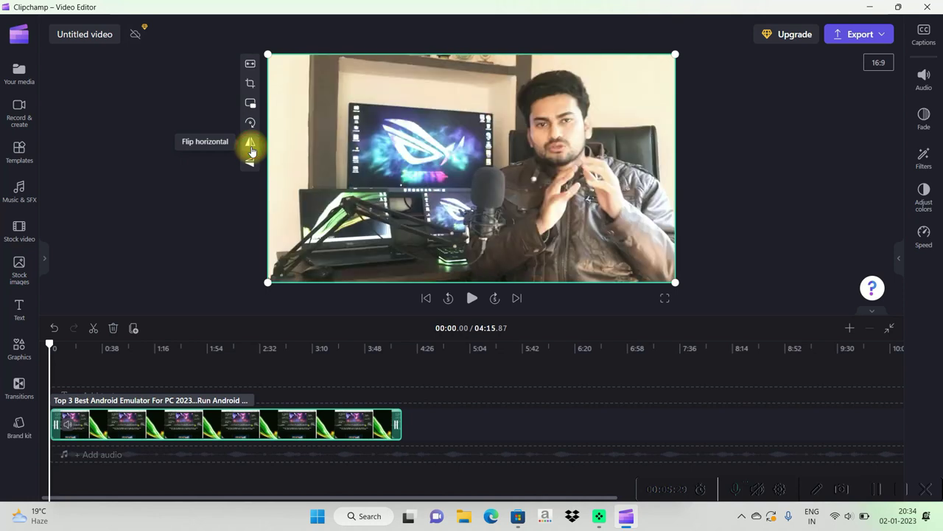
pyautogui.click(251, 151)
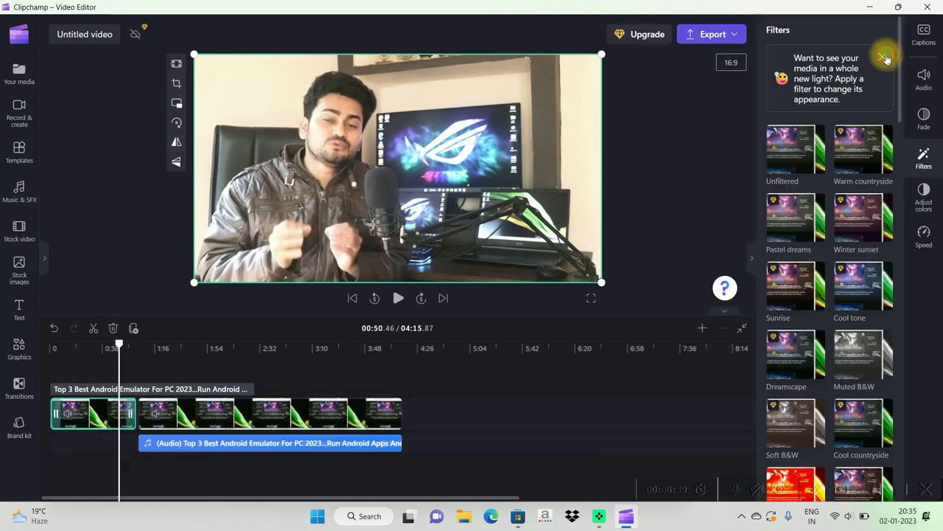
# Step: Try several filters on the first video segment, including Pastel dreams, Deep fried and Winter sunset
pyautogui.click(885, 58)
pyautogui.click(794, 142)
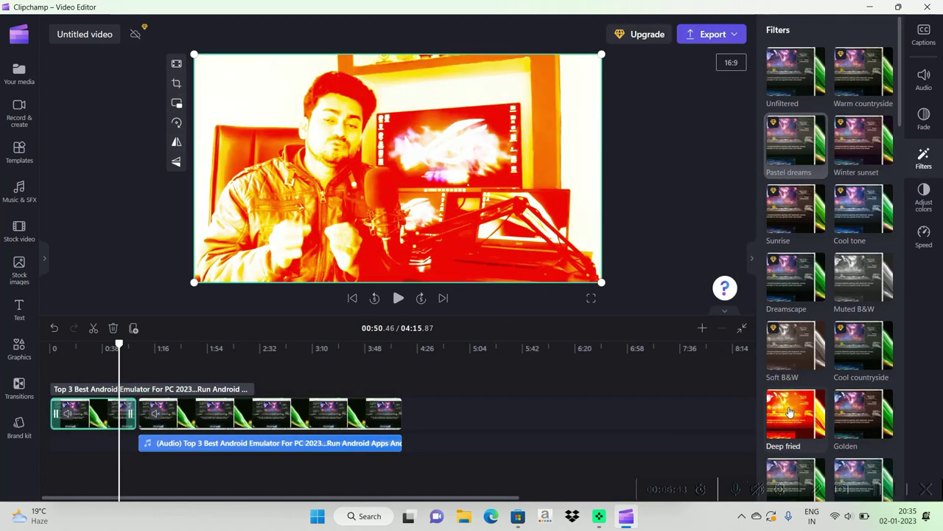
pyautogui.click(790, 412)
pyautogui.click(874, 398)
pyautogui.click(868, 355)
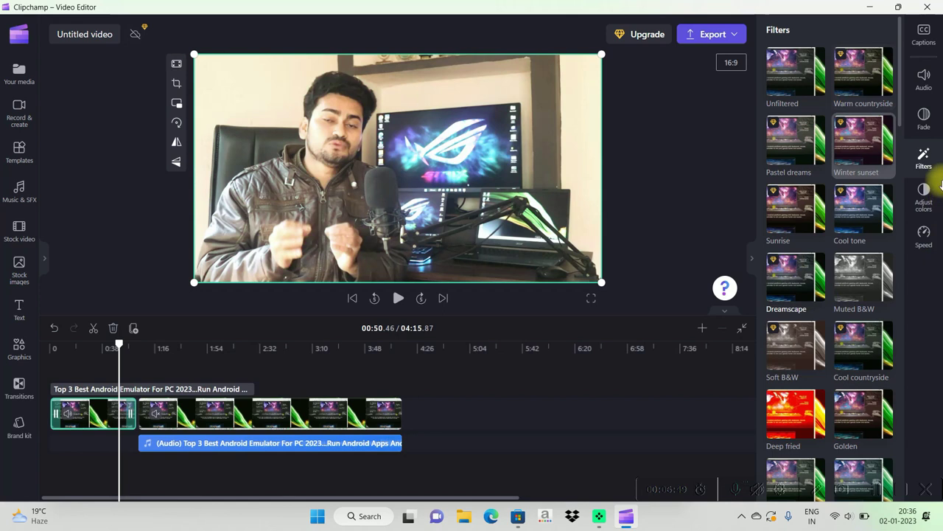
# Step: Examine the first video segment's color adjustment and speed options
pyautogui.click(925, 200)
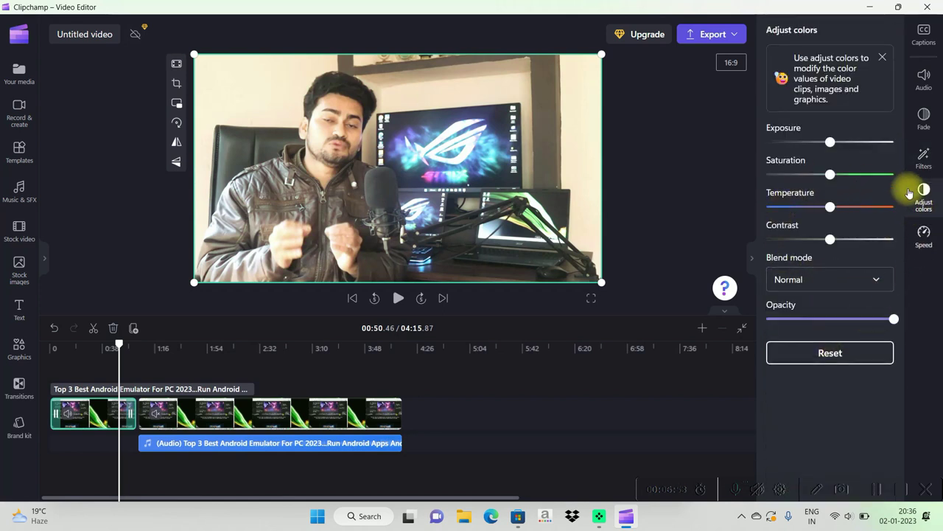
pyautogui.click(922, 234)
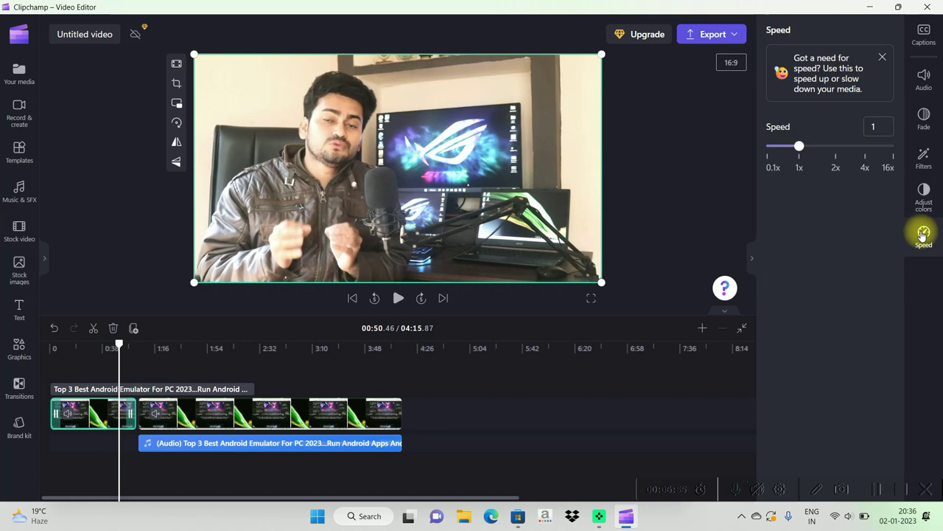
# Step: Examine the audio and fade options of the first video segment and dismiss the fade tip
pyautogui.click(931, 91)
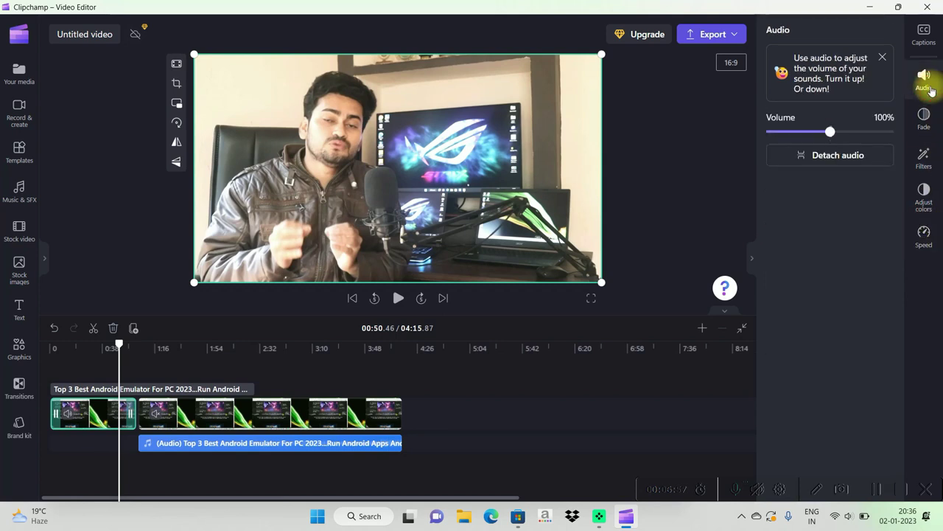
pyautogui.click(926, 112)
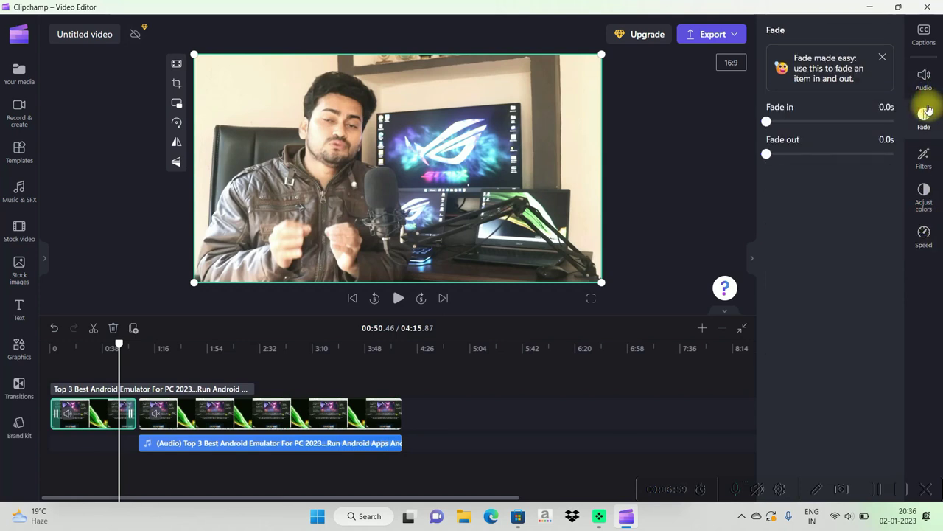
pyautogui.click(883, 58)
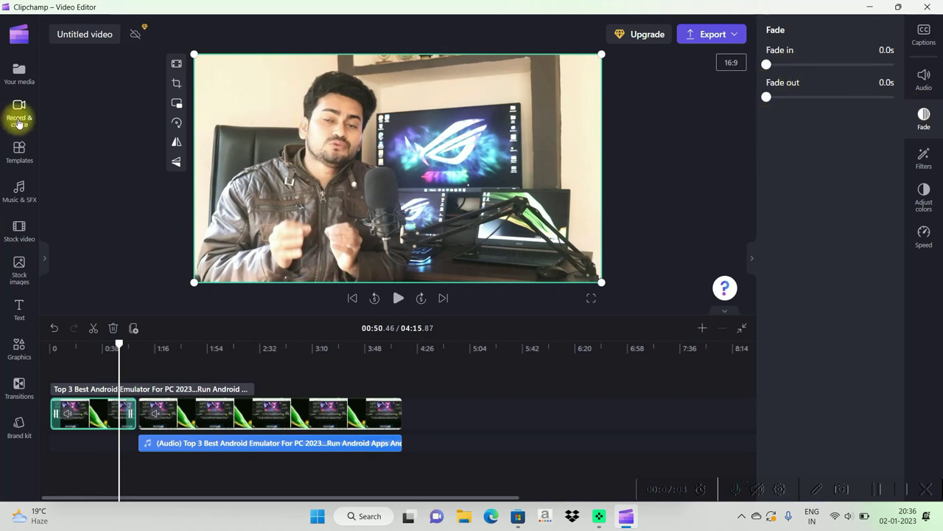
# Step: Browse the template categories and the music and sound effects library
pyautogui.click(20, 159)
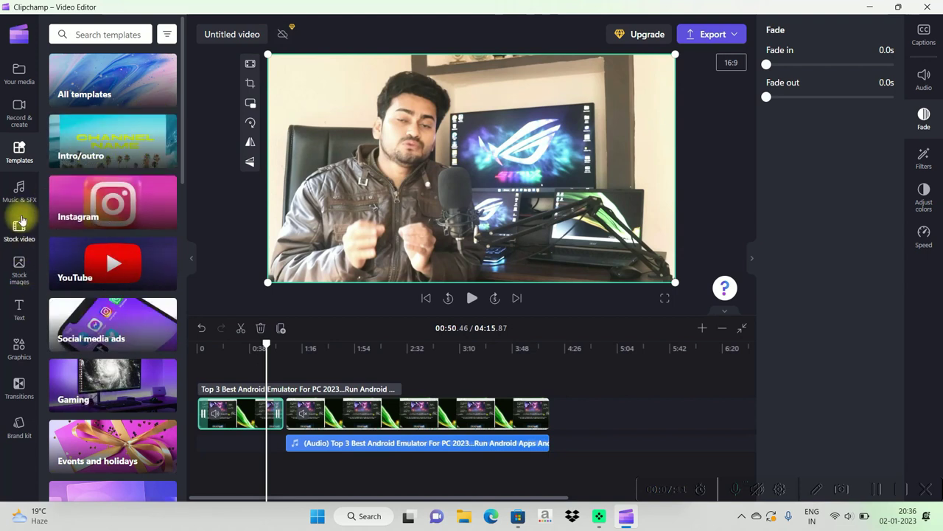
pyautogui.click(20, 190)
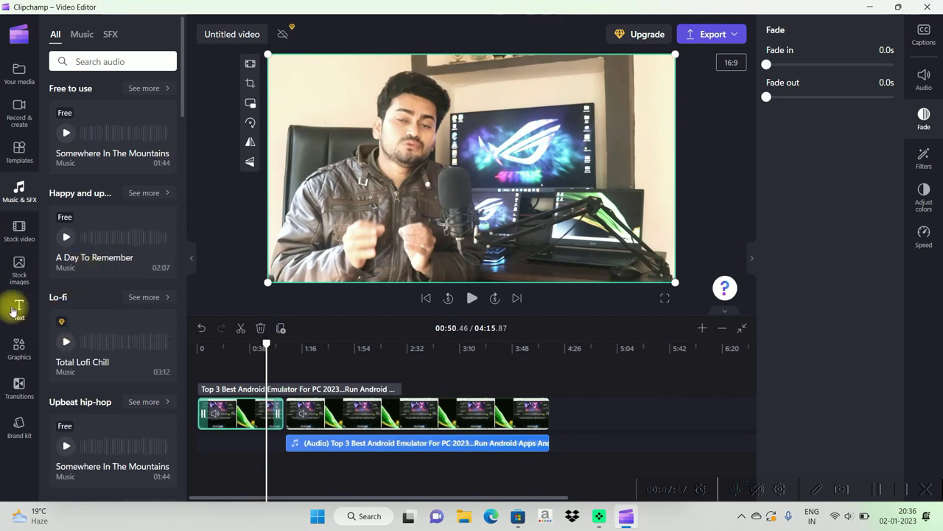
pyautogui.click(61, 321)
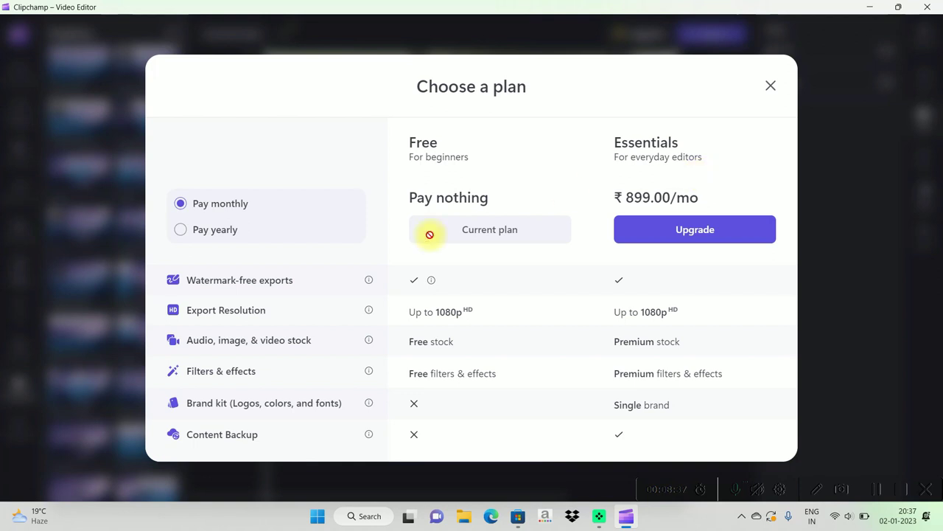
# Step: Compare the yearly and monthly prices of the Essentials plan
pyautogui.click(178, 231)
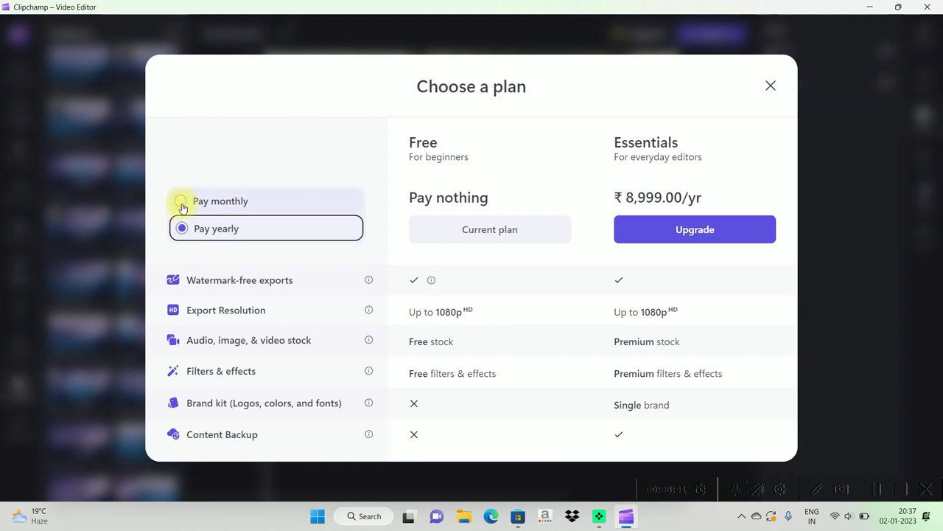
pyautogui.click(185, 205)
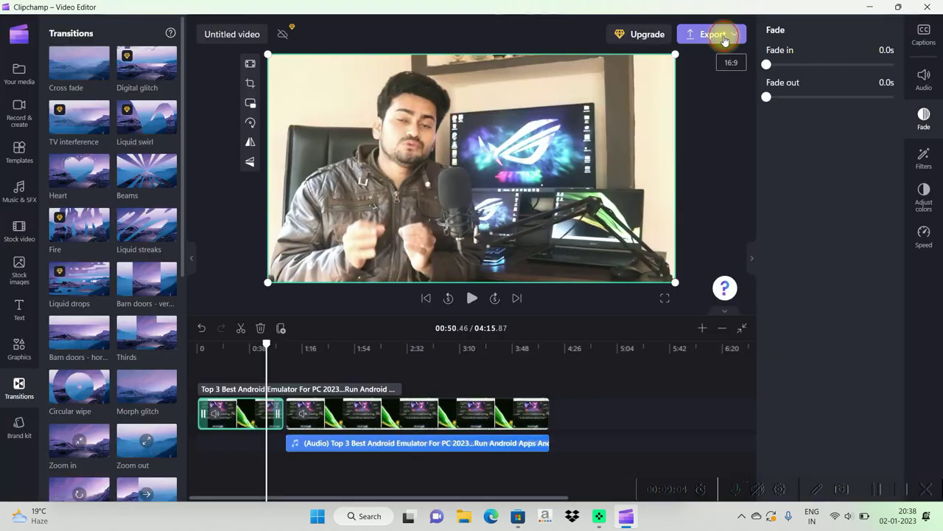
# Step: Export the video as an MP4 in 1080p quality
pyautogui.click(721, 36)
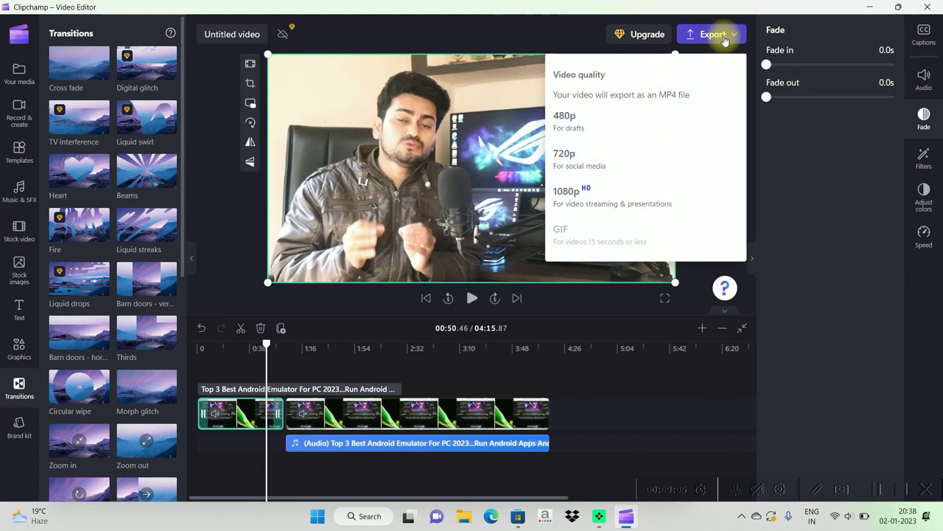
pyautogui.click(596, 195)
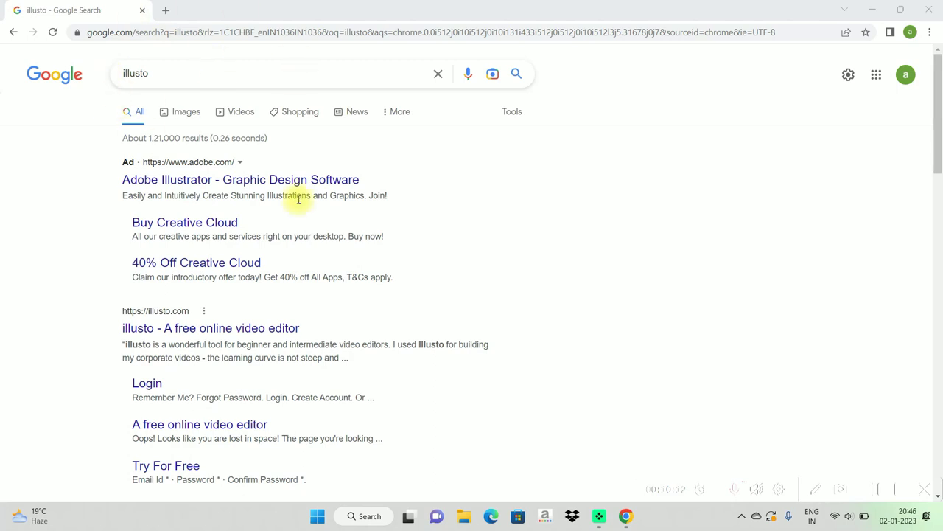
# Step: Open the illusto online video editor in Chrome and upload the "Top 3 Best Android Emulator For PC 2023" MP4 from Downloads
pyautogui.click(290, 333)
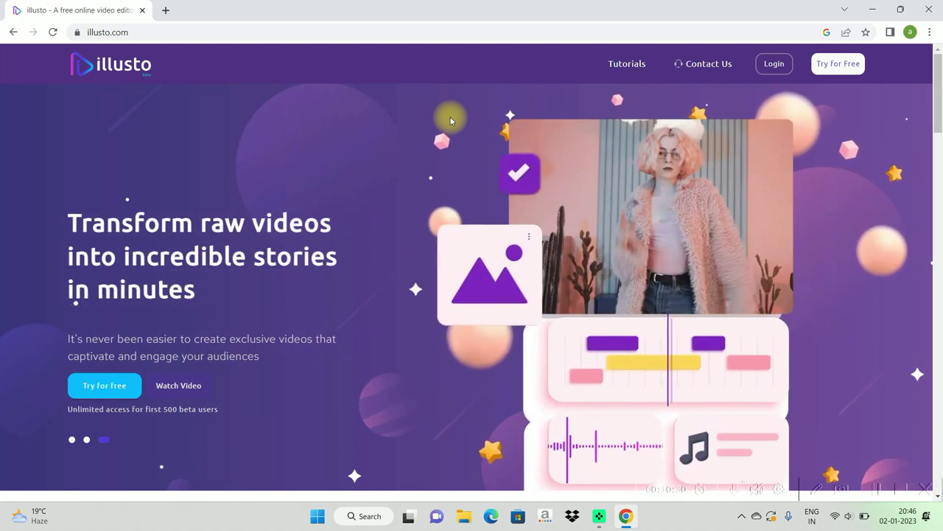
pyautogui.click(111, 386)
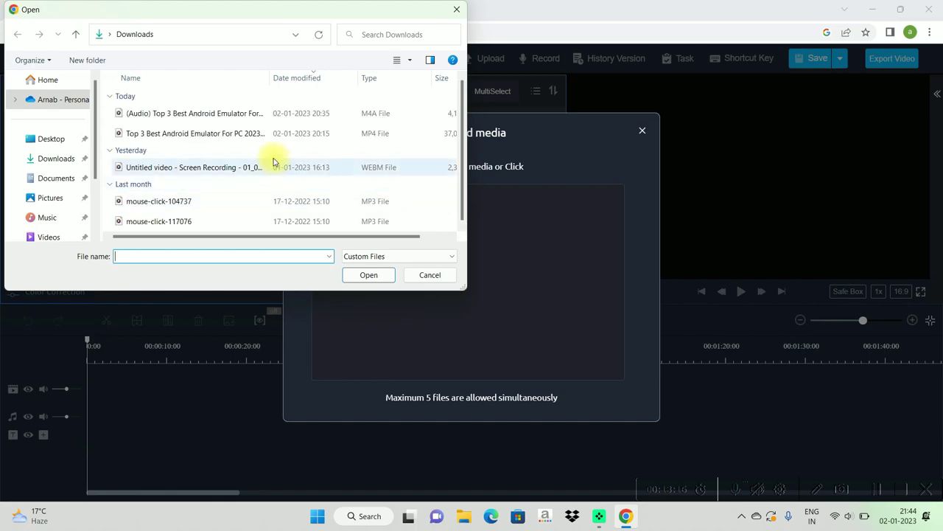
pyautogui.click(270, 133)
pyautogui.click(368, 276)
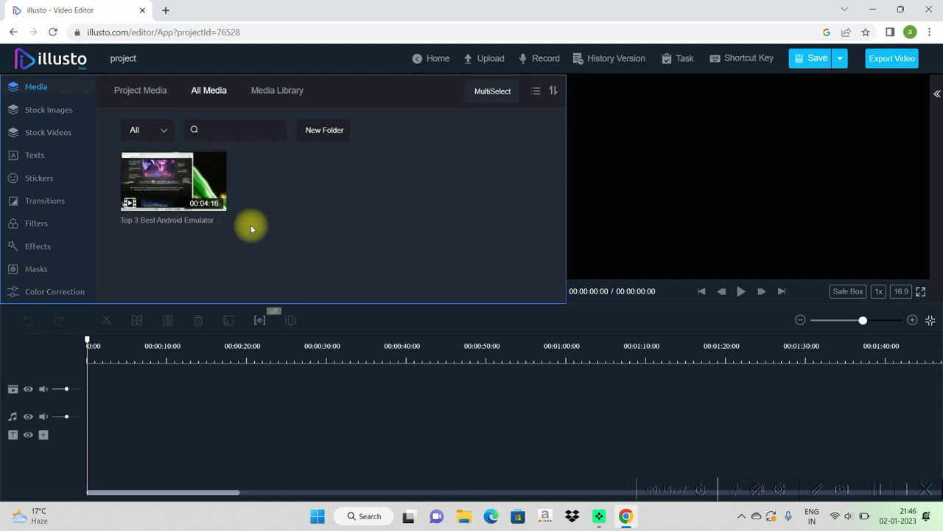
# Step: Place the uploaded video at the start of the timeline and move the playhead to about 9 seconds
pyautogui.moveTo(143, 156)
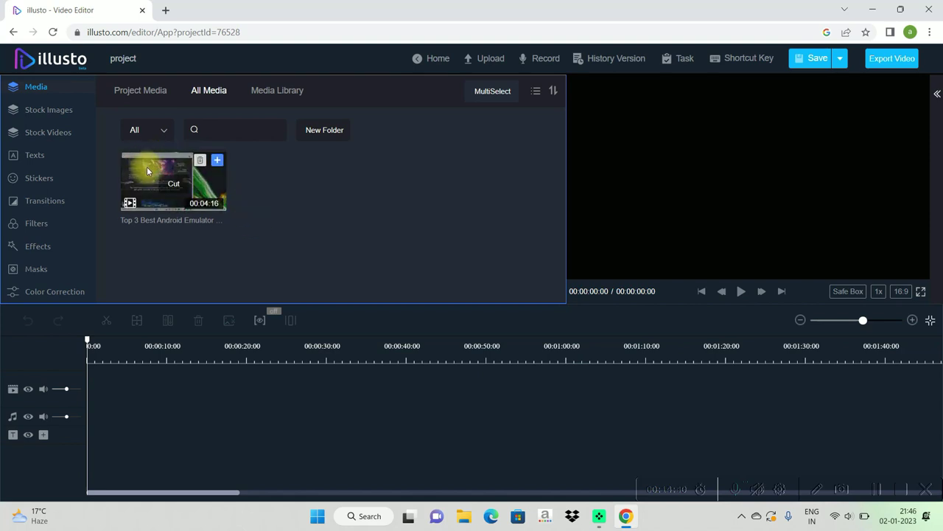
pyautogui.moveTo(148, 171); pyautogui.dragTo(87, 378)
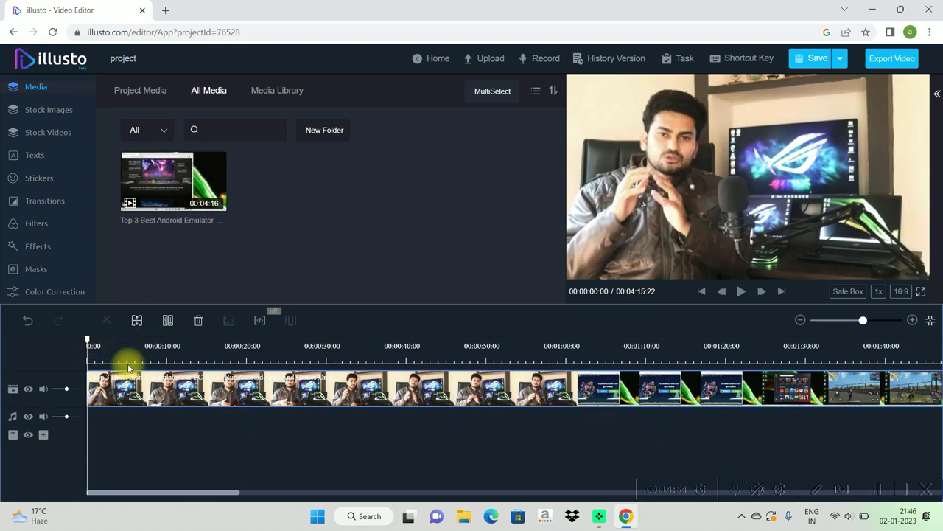
pyautogui.moveTo(87, 340); pyautogui.dragTo(159, 343)
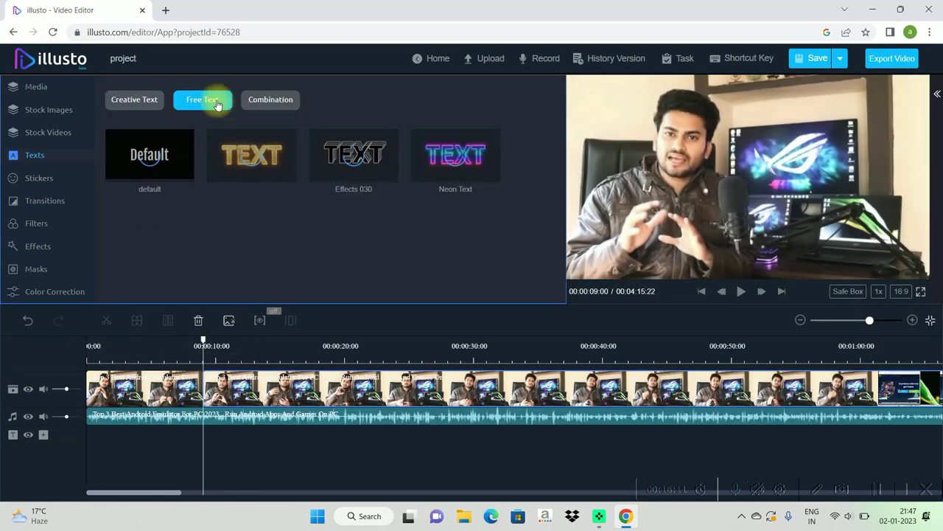
# Step: Browse the combination text presets and the sticker collection
pyautogui.click(281, 104)
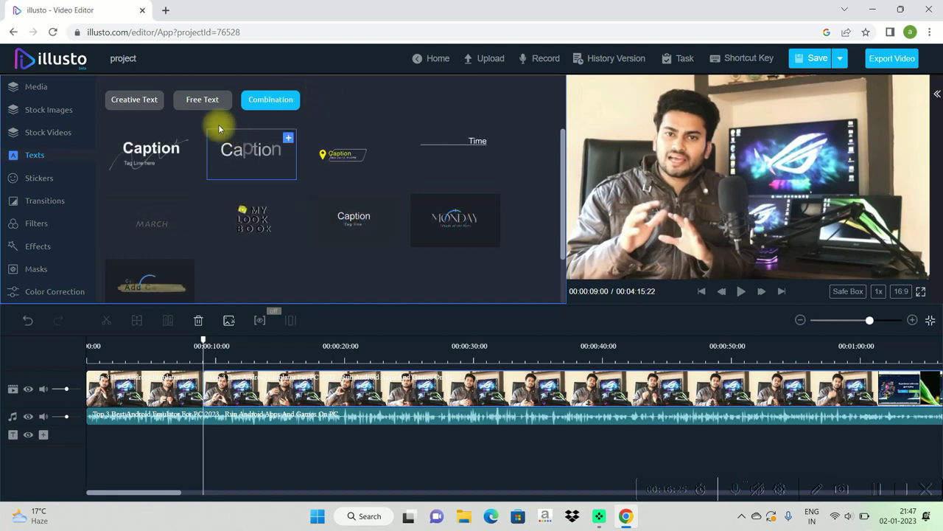
pyautogui.click(51, 184)
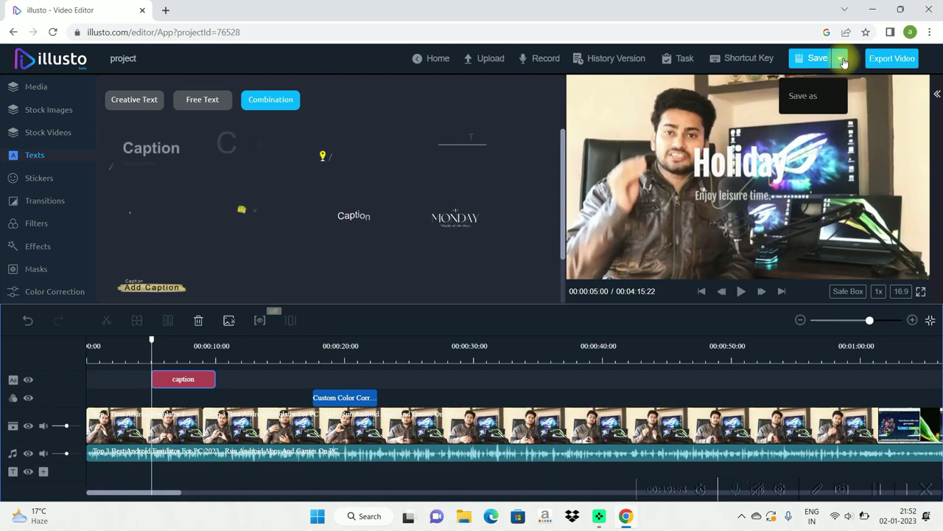
# Step: Open the video export settings and set the size level to 4k and the frame rate to 60 FPS
pyautogui.click(893, 63)
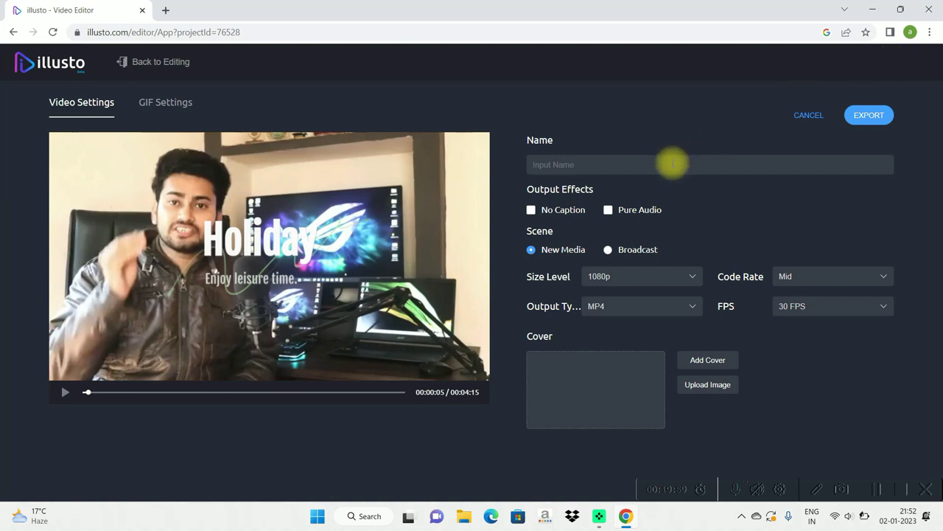
pyautogui.click(662, 283)
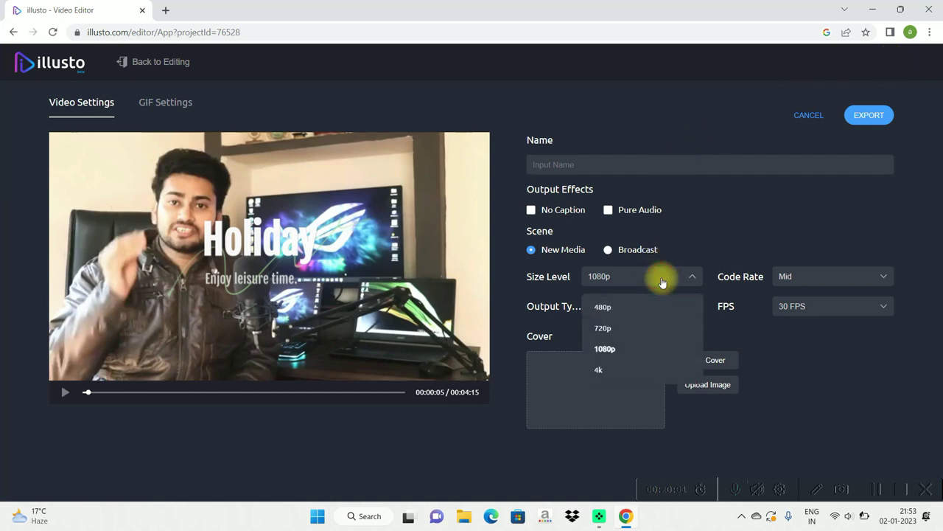
pyautogui.click(599, 368)
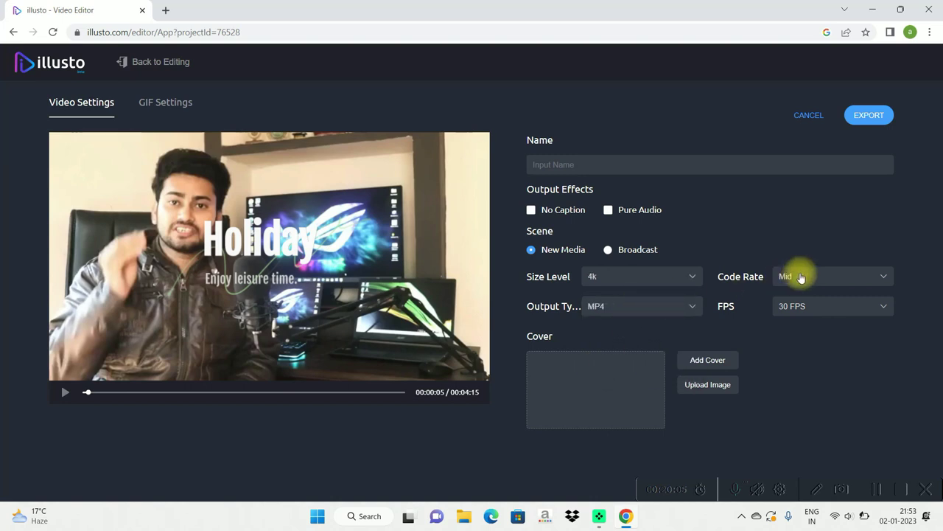
pyautogui.click(805, 310)
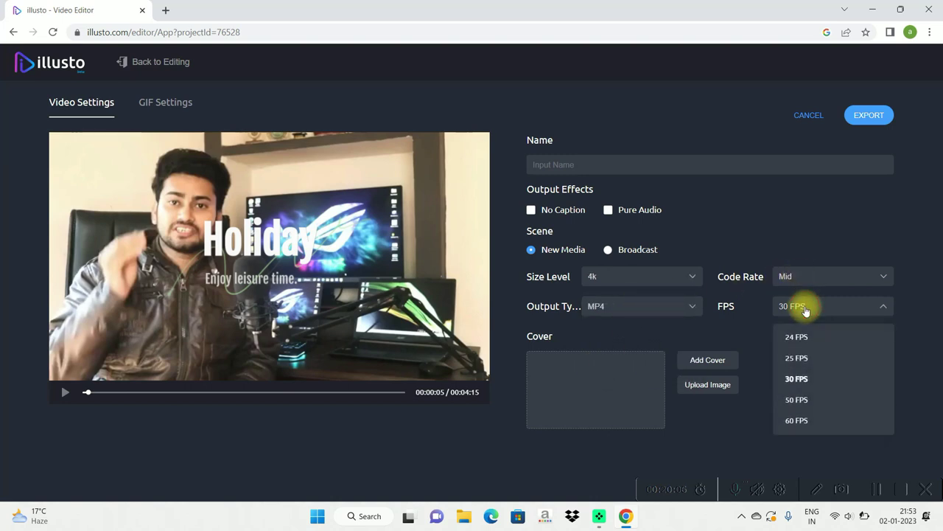
pyautogui.click(795, 422)
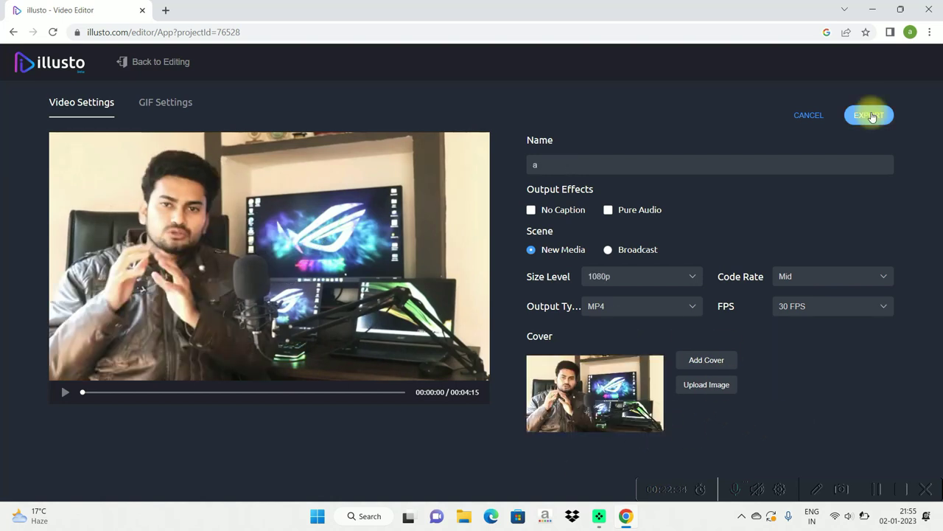
# Step: Start exporting the video as a 1080p MP4 at 30 FPS with the Mid code rate
pyautogui.click(872, 116)
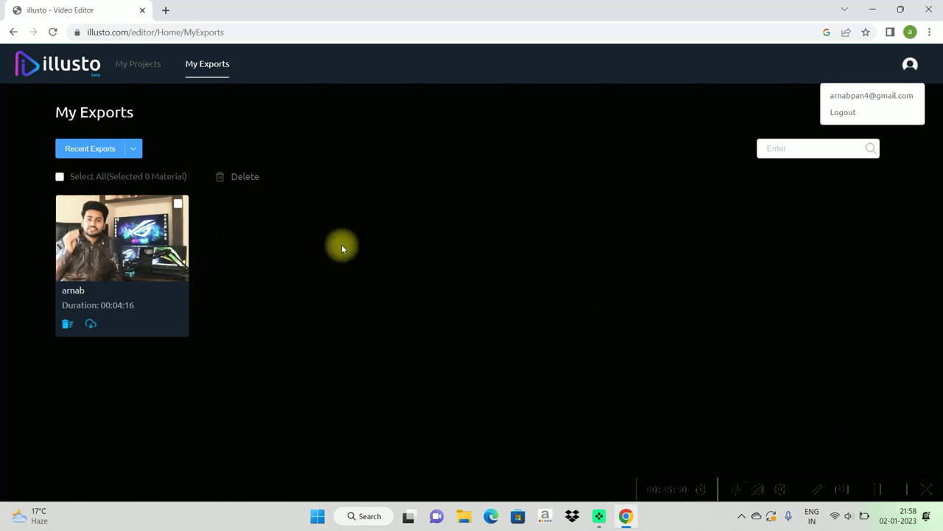
# Step: Check the saved projects list, return to the exports list and download the exported video
pyautogui.click(764, 194)
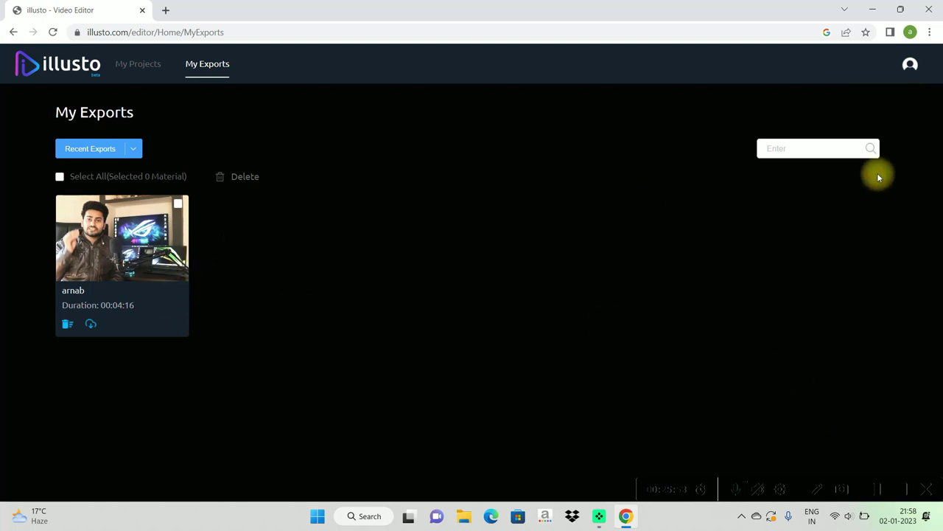
pyautogui.click(167, 65)
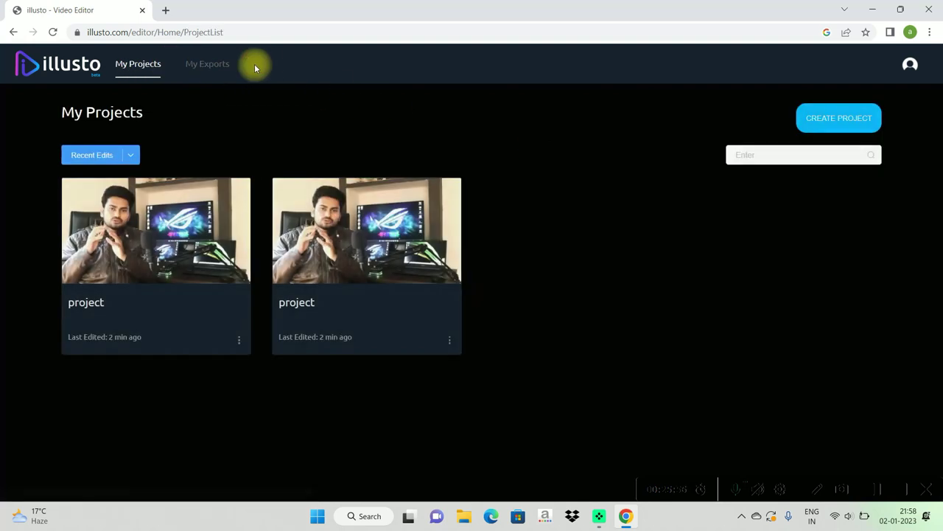
pyautogui.click(219, 65)
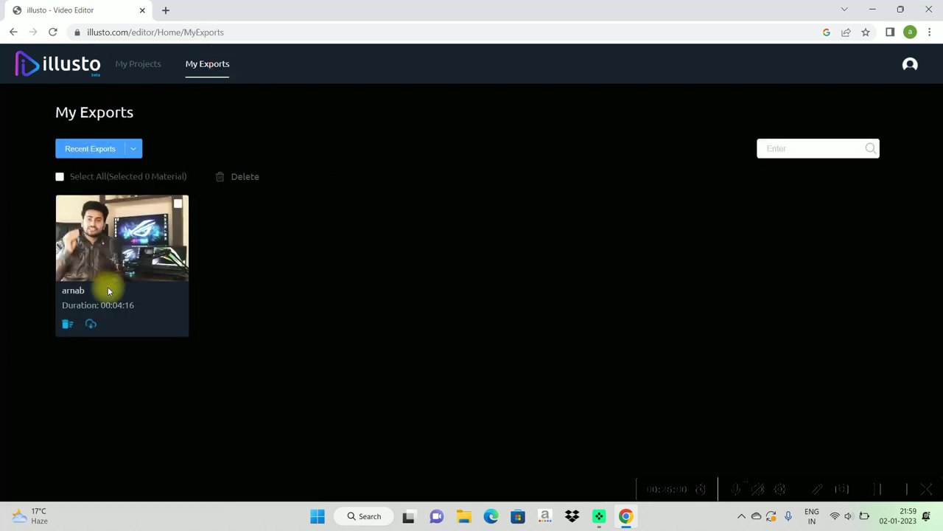
pyautogui.click(89, 325)
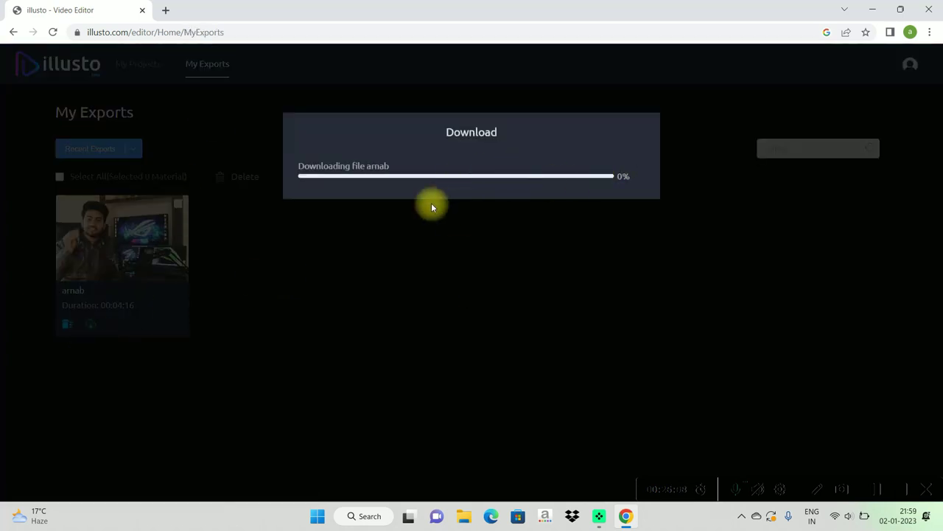